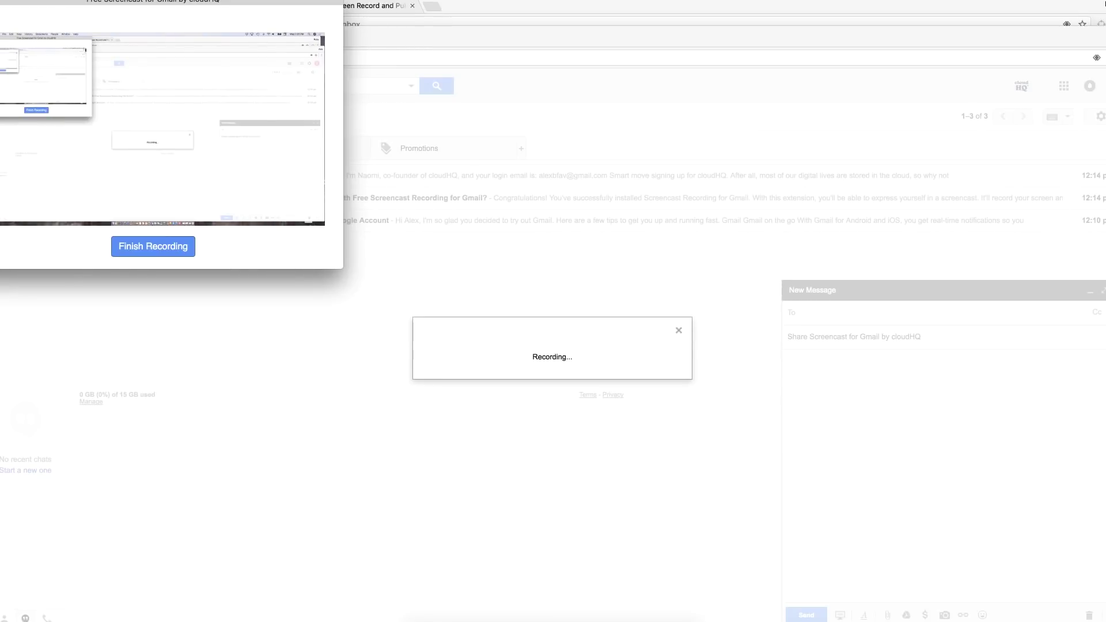
# Step: Hide the cloudHQ screencast recorder window to reveal the Gmail inbox behind it
pyautogui.click(245, 88)
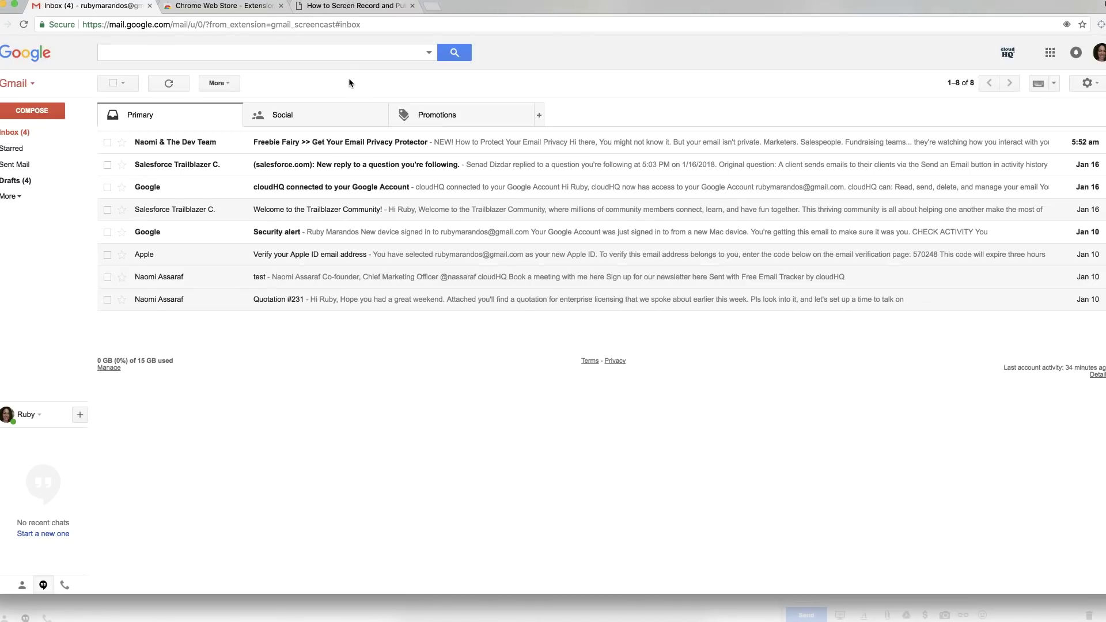
# Step: Search the Chrome Web Store for 'cloudhq'
pyautogui.click(225, 7)
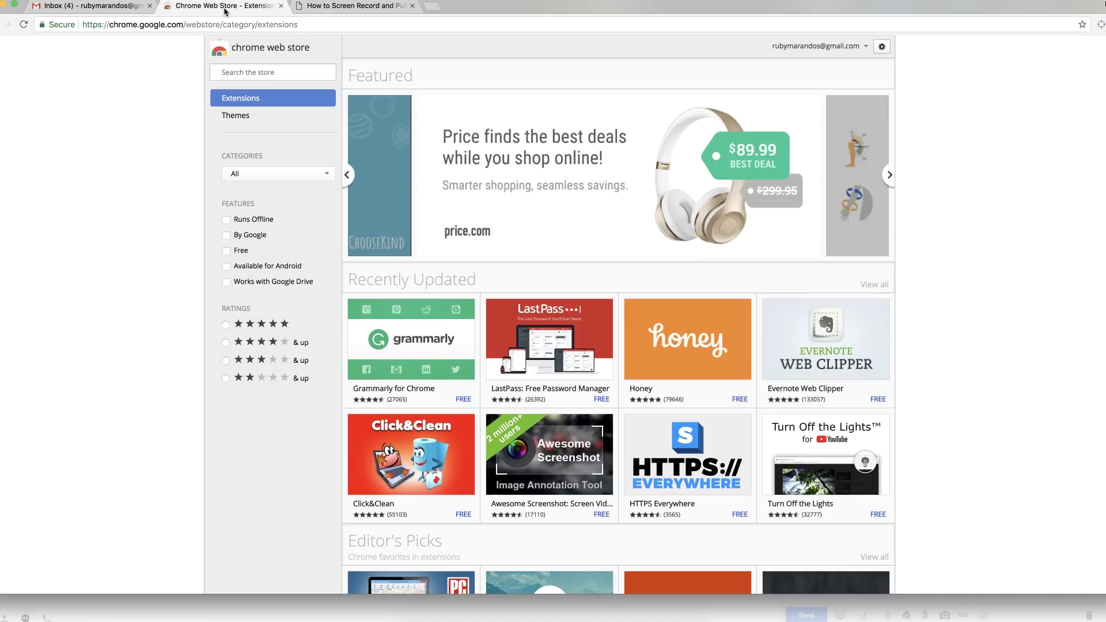
pyautogui.click(254, 72)
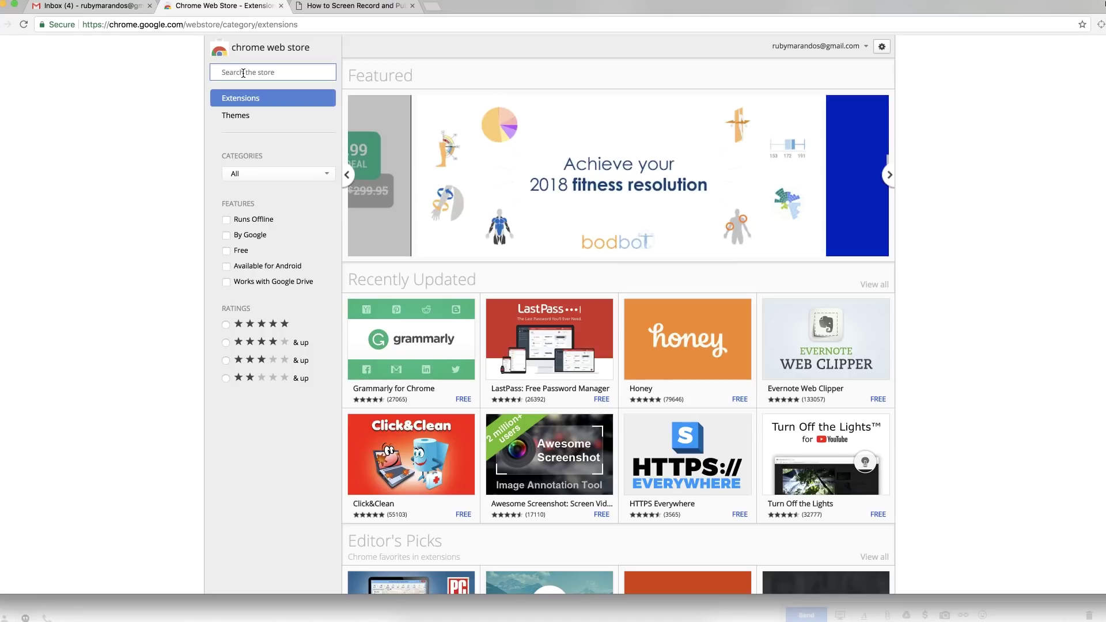
pyautogui.write('cl')
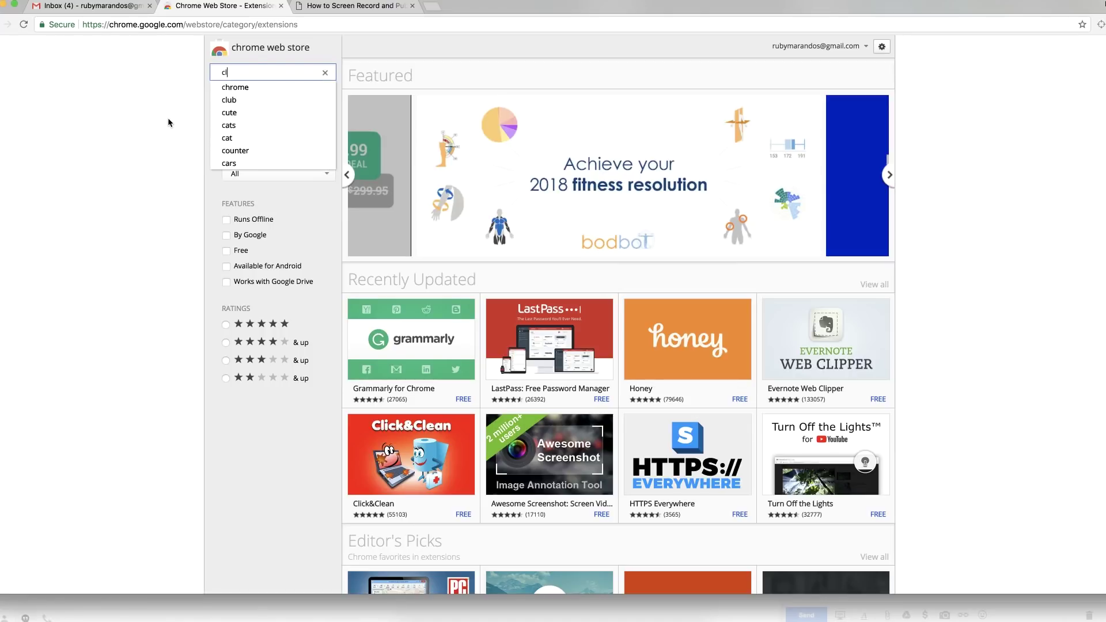
pyautogui.write('oudhq')
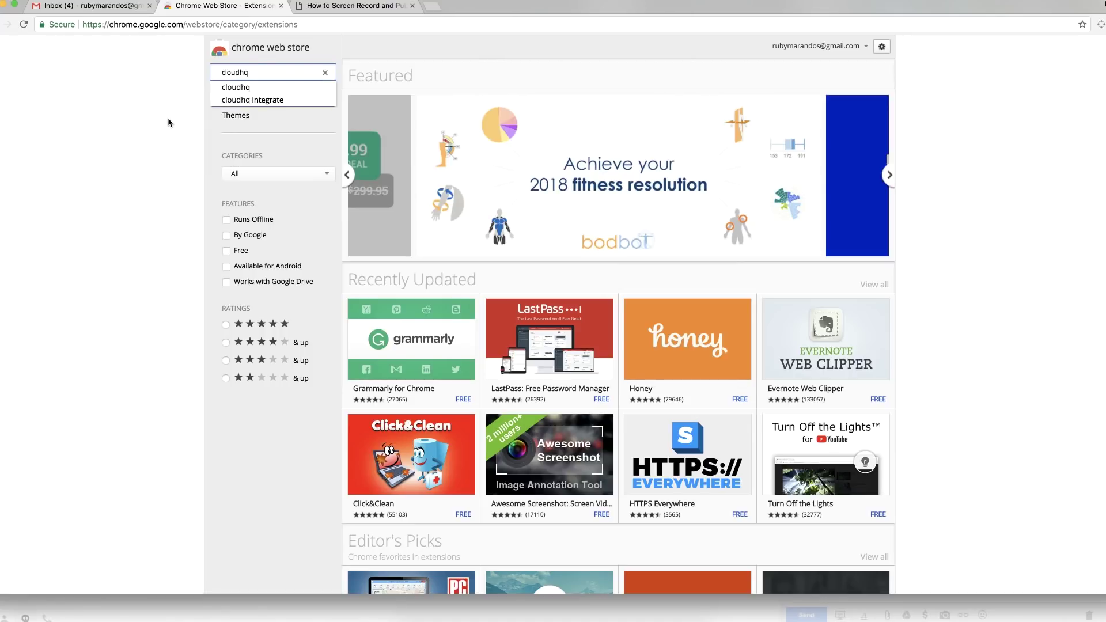
pyautogui.press('Return')
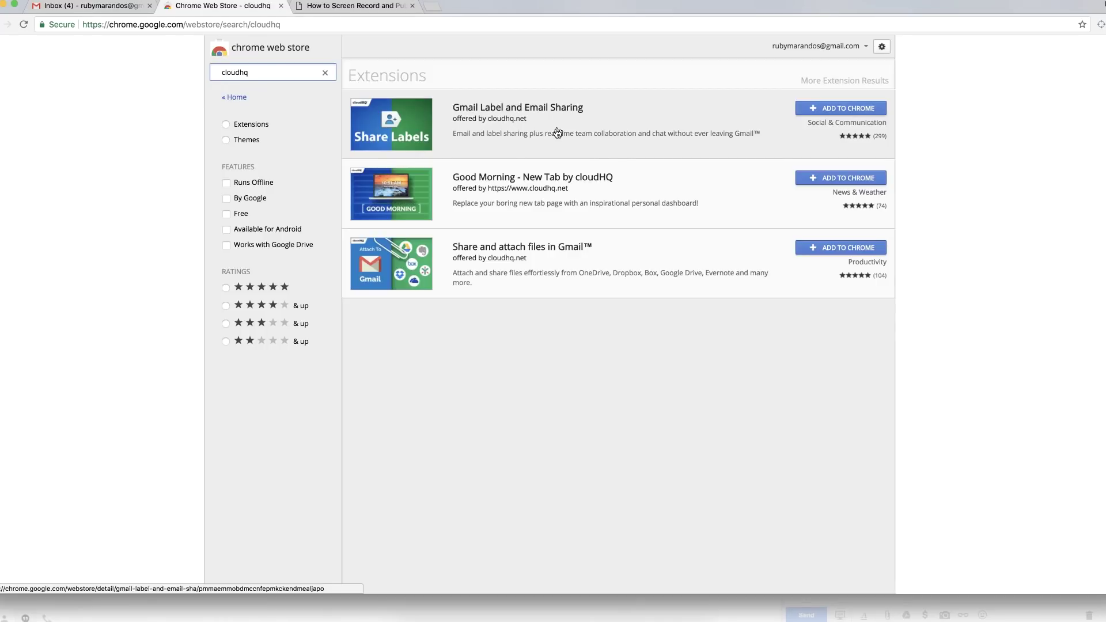
# Step: List more cloudHQ extensions and add Free Screencast Recording for Gmail to Chrome
pyautogui.click(833, 87)
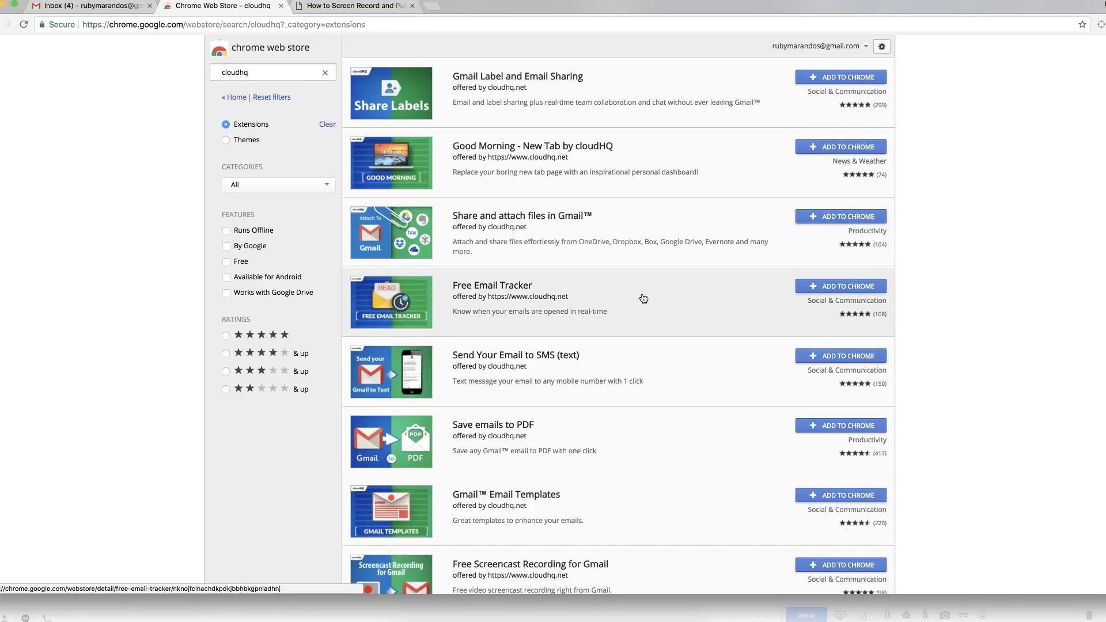
pyautogui.scroll(-3, 641, 299)
pyautogui.scroll(-2, 644, 299)
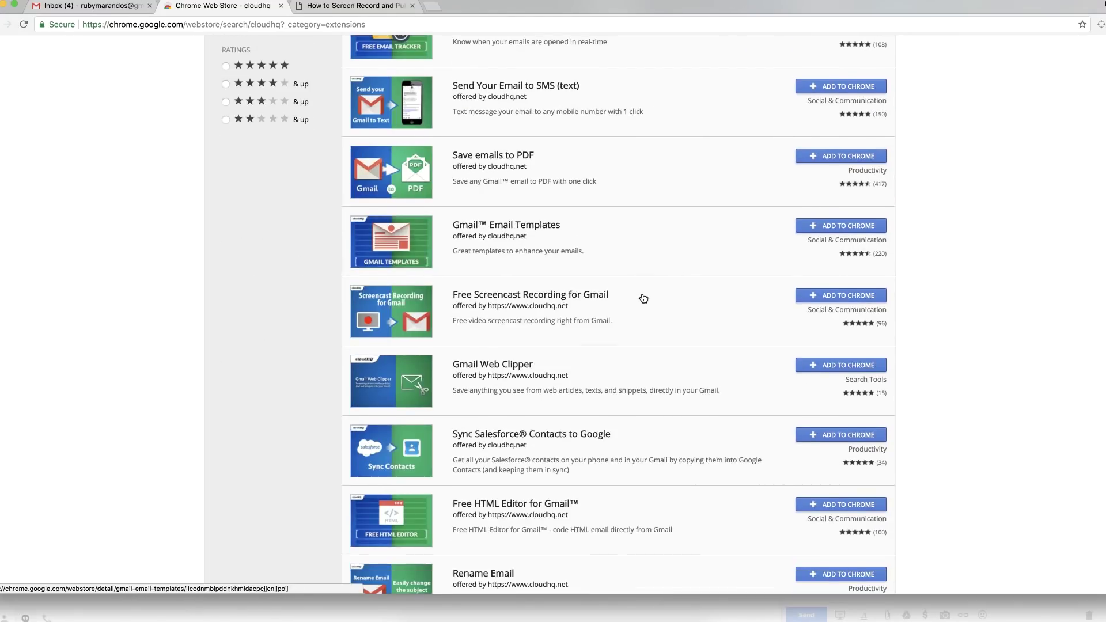
pyautogui.click(572, 307)
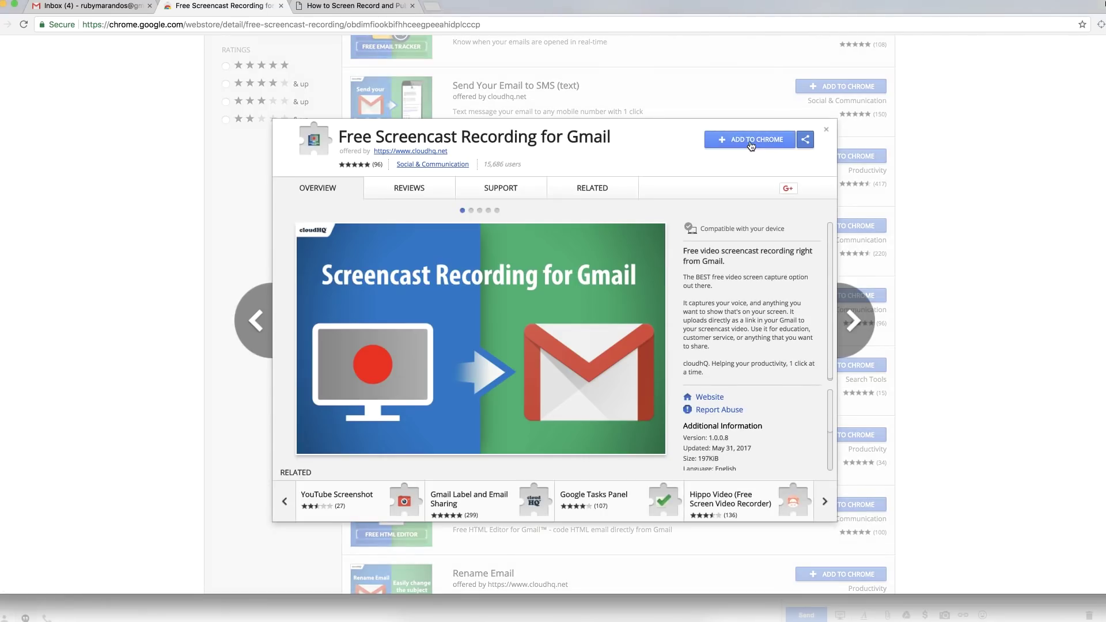
pyautogui.click(751, 143)
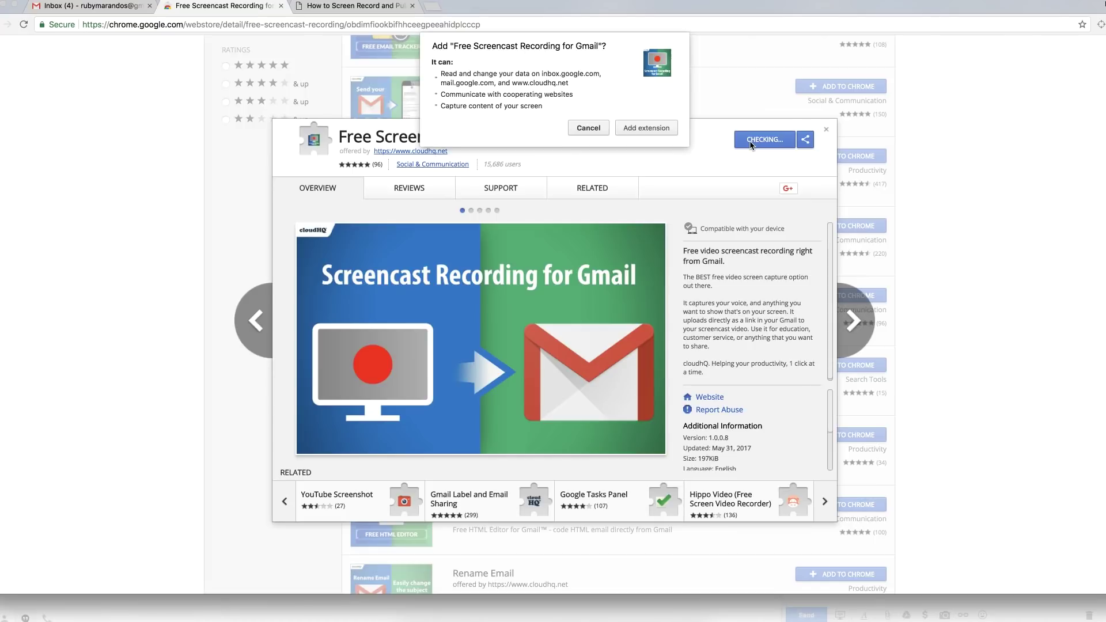
pyautogui.click(661, 134)
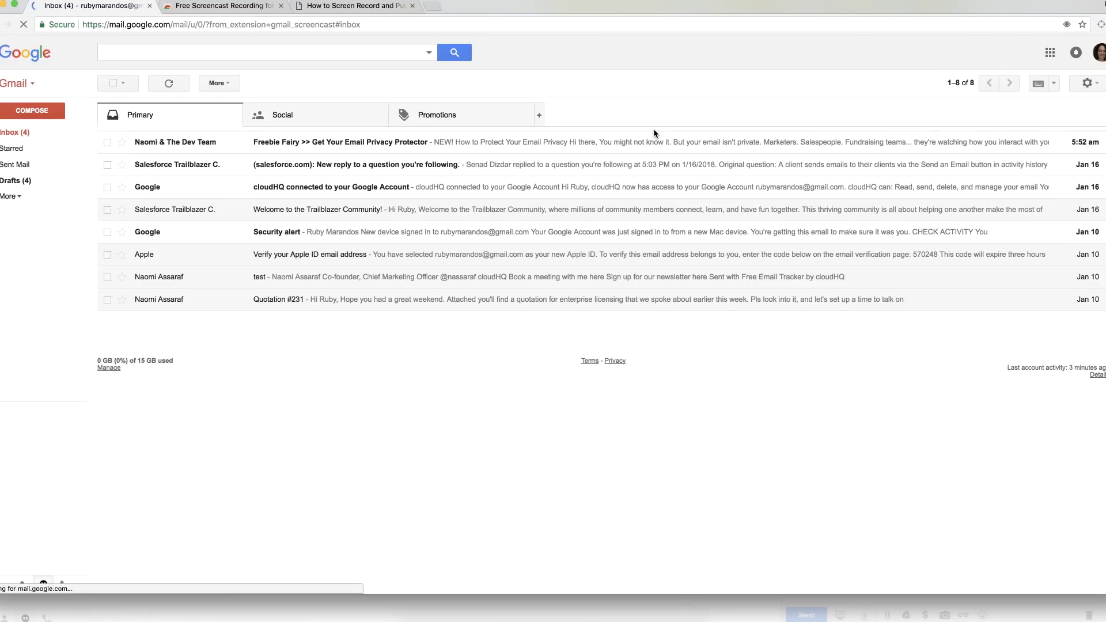
# Step: Swap the prefilled draft for a blank full-screen message and start a screencast from its body
pyautogui.click(50, 115)
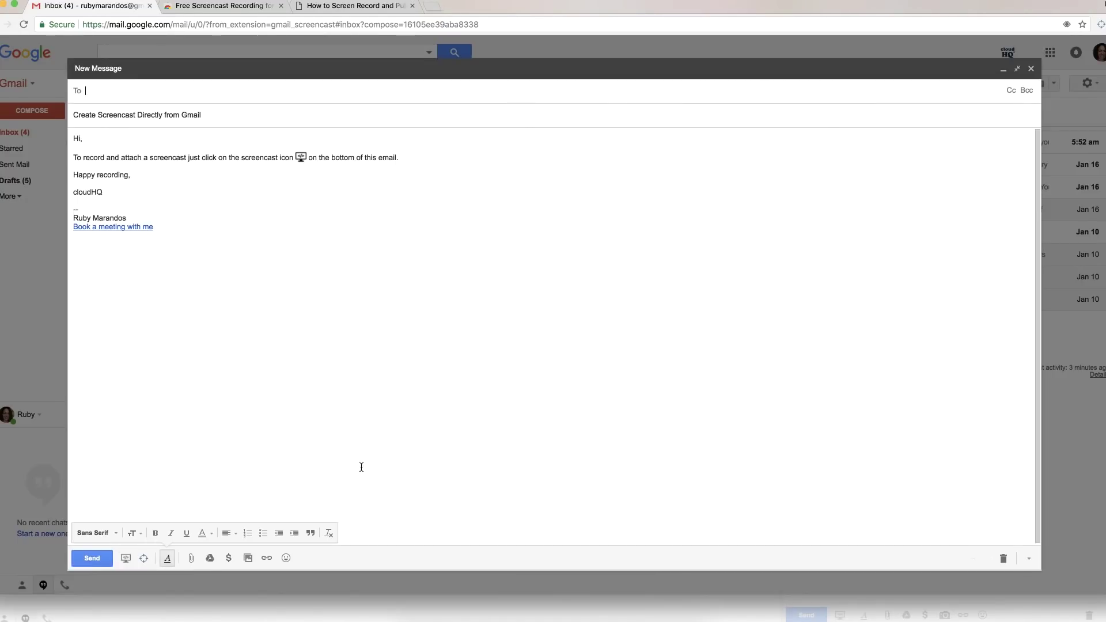
pyautogui.click(1030, 68)
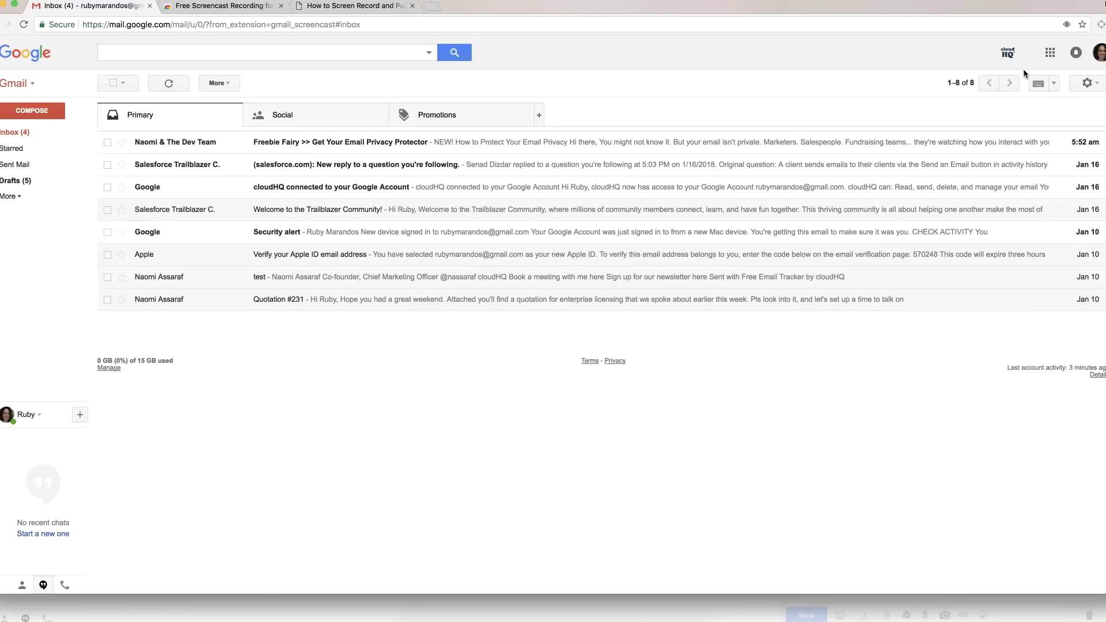
pyautogui.click(31, 111)
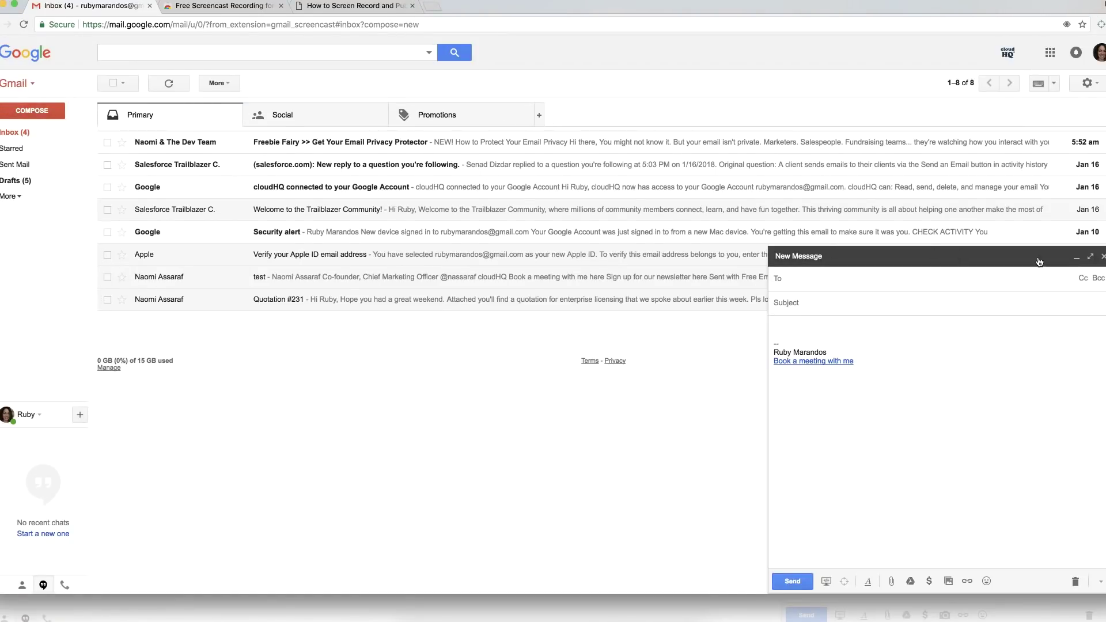
pyautogui.click(1090, 256)
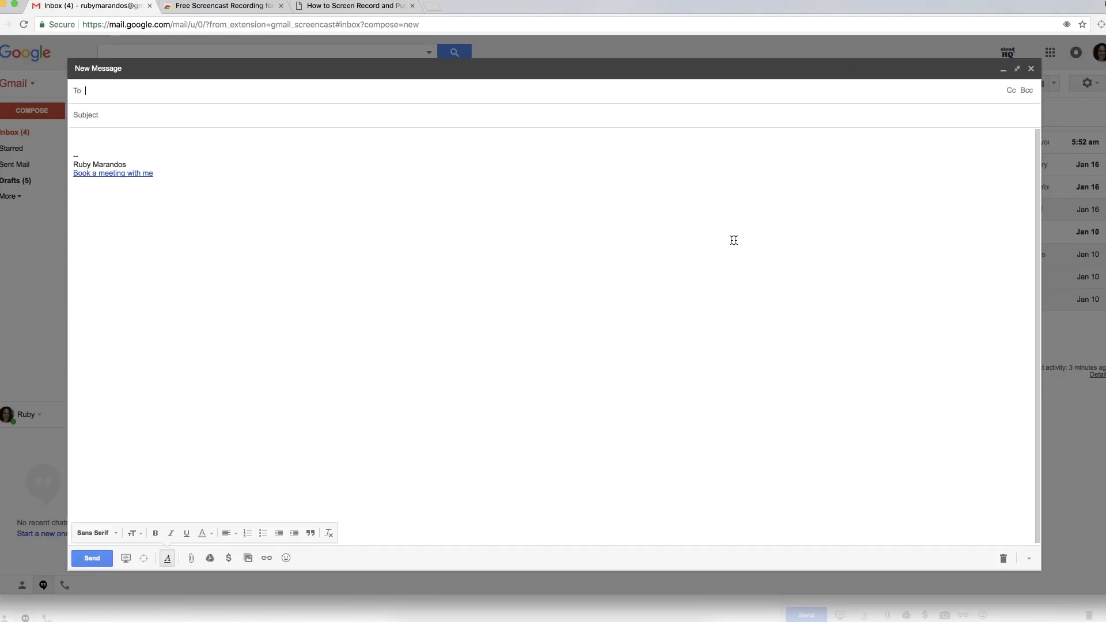
pyautogui.click(96, 138)
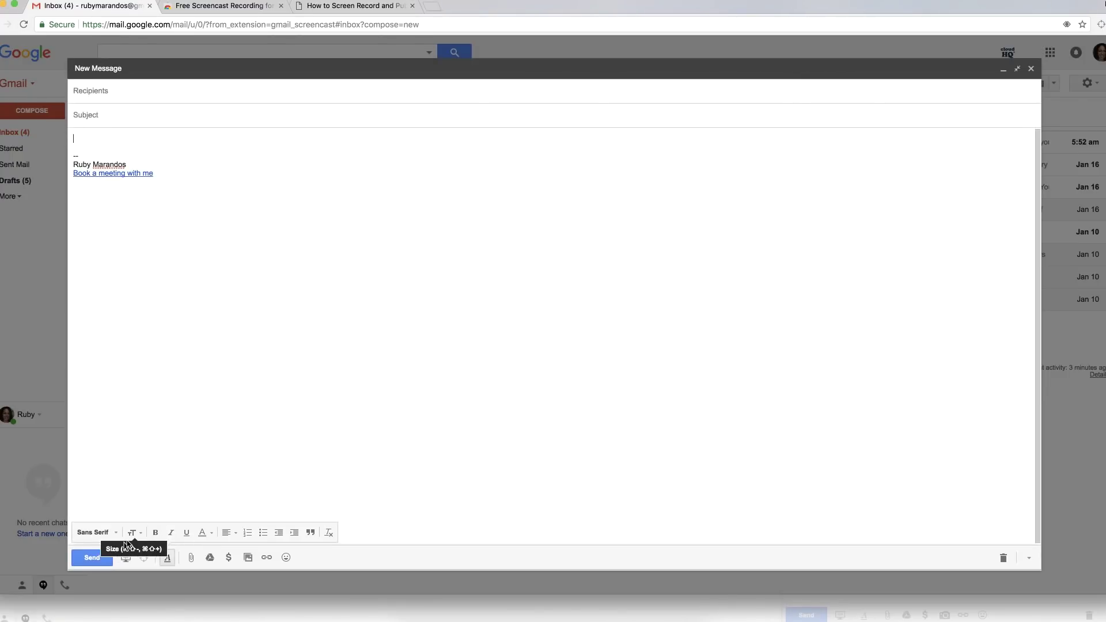
pyautogui.click(126, 559)
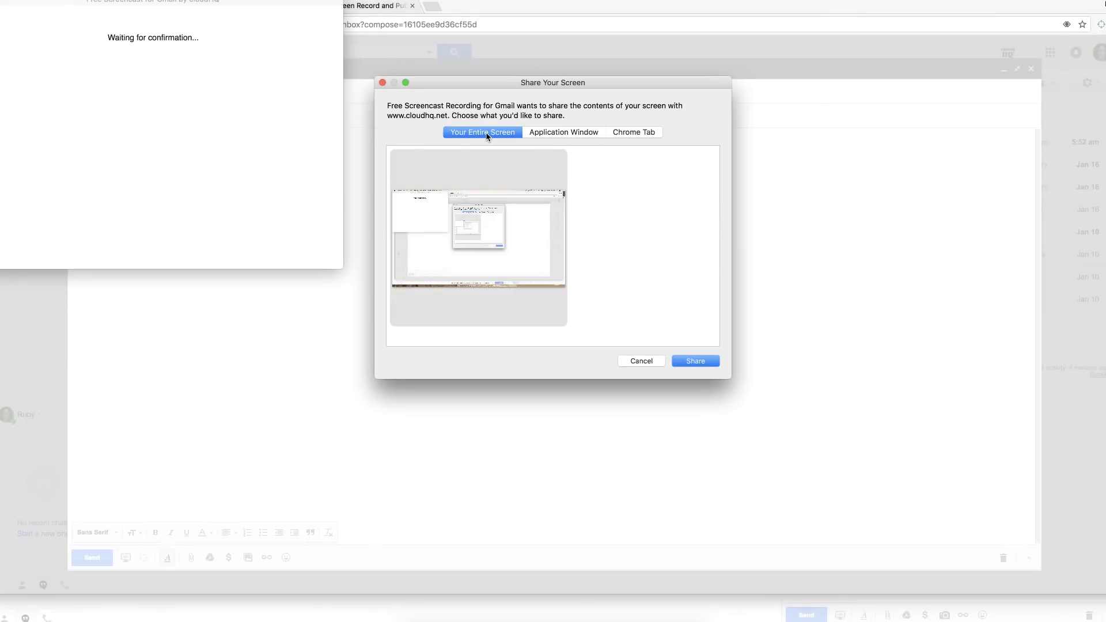
# Step: Check the window and tab options, then share Your Entire Screen to start recording
pyautogui.click(581, 133)
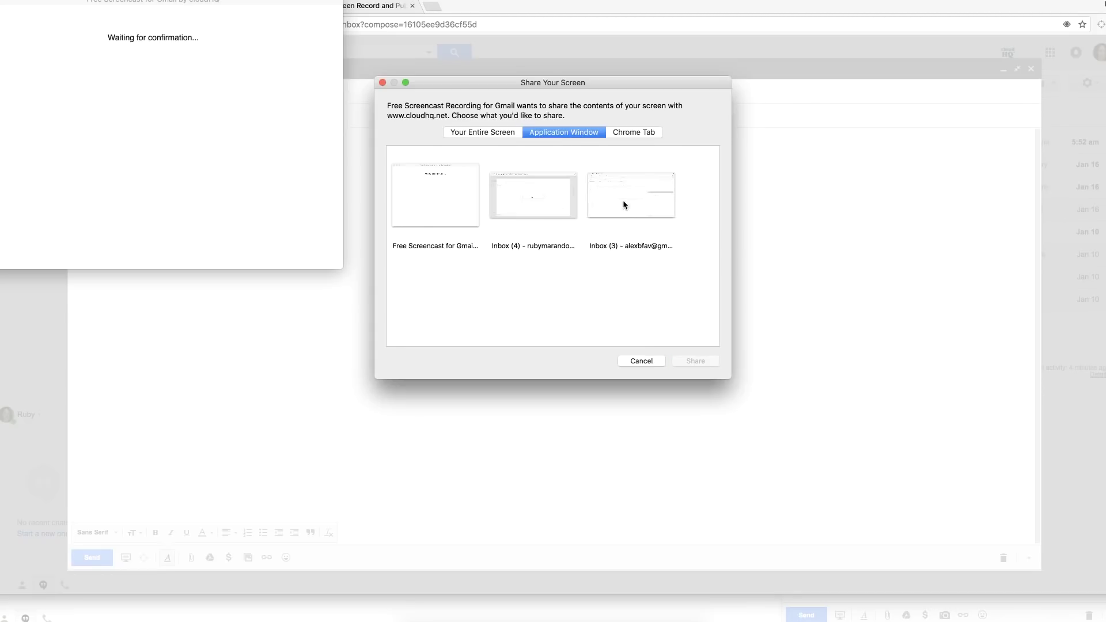
pyautogui.click(632, 133)
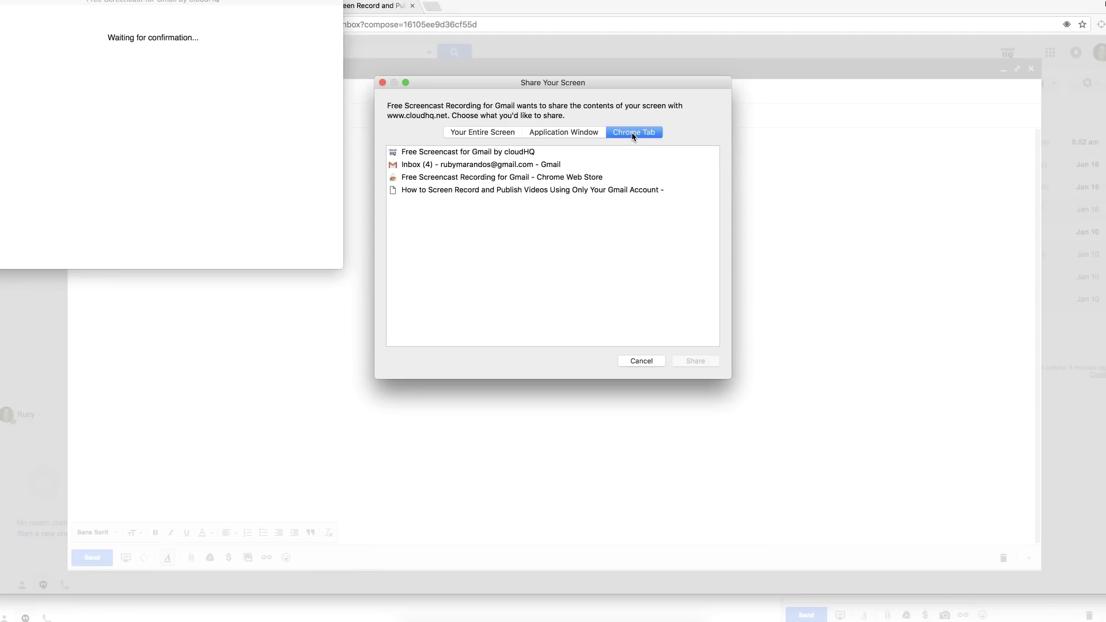
pyautogui.click(565, 133)
pyautogui.click(493, 133)
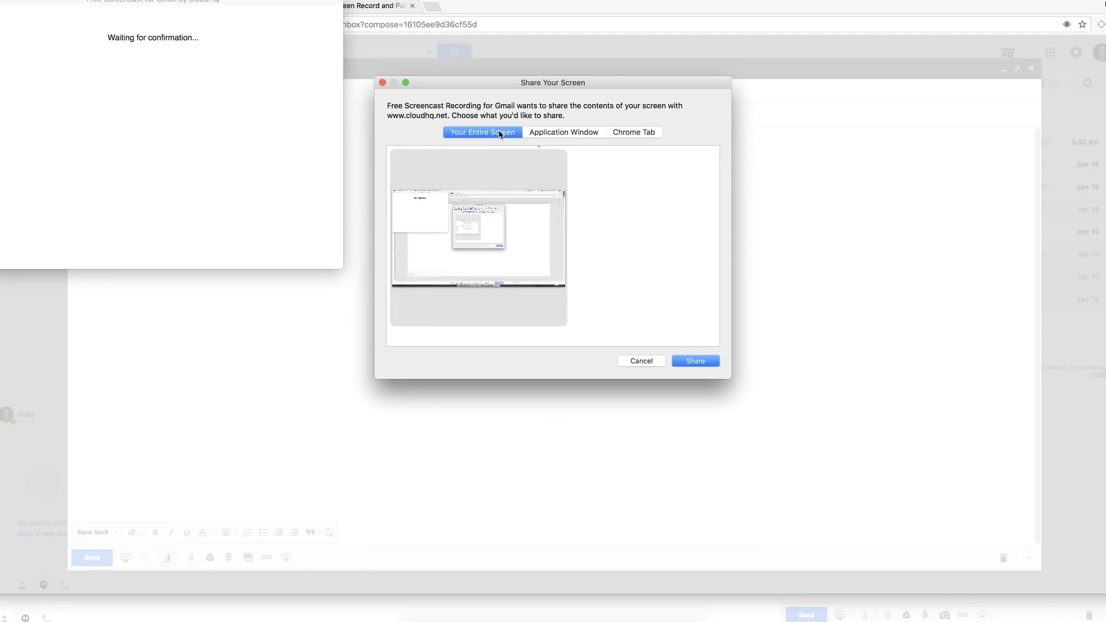
pyautogui.click(702, 362)
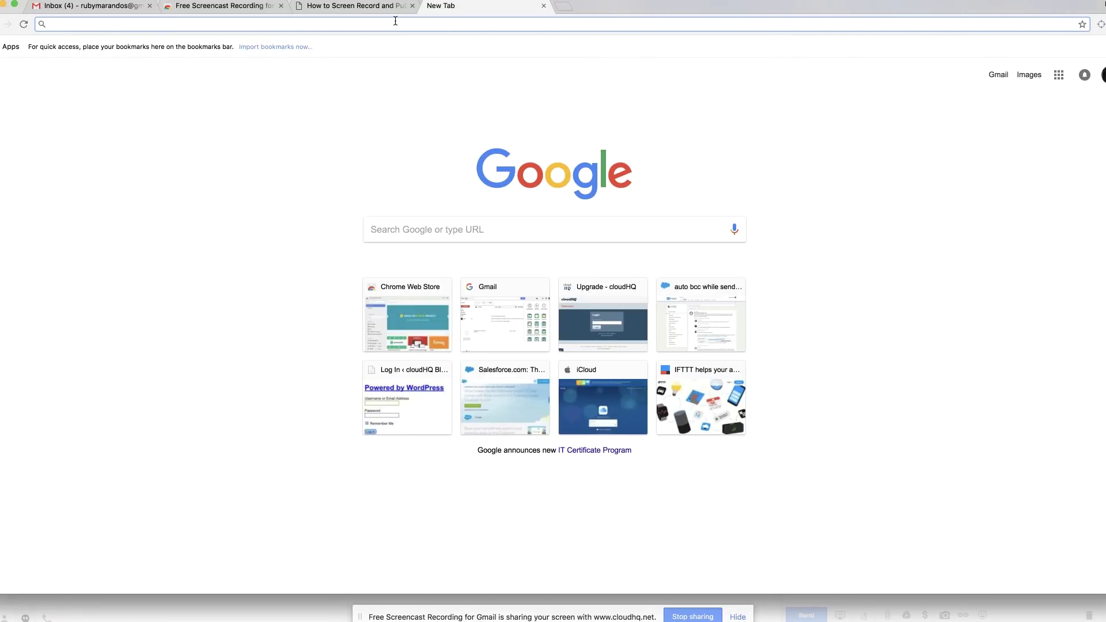
# Step: On the cloudHQ blog post, allow notifications and highlight the cloudhq and Amazon S3 addresses
pyautogui.click(338, 9)
pyautogui.scroll(-1, 223, 104)
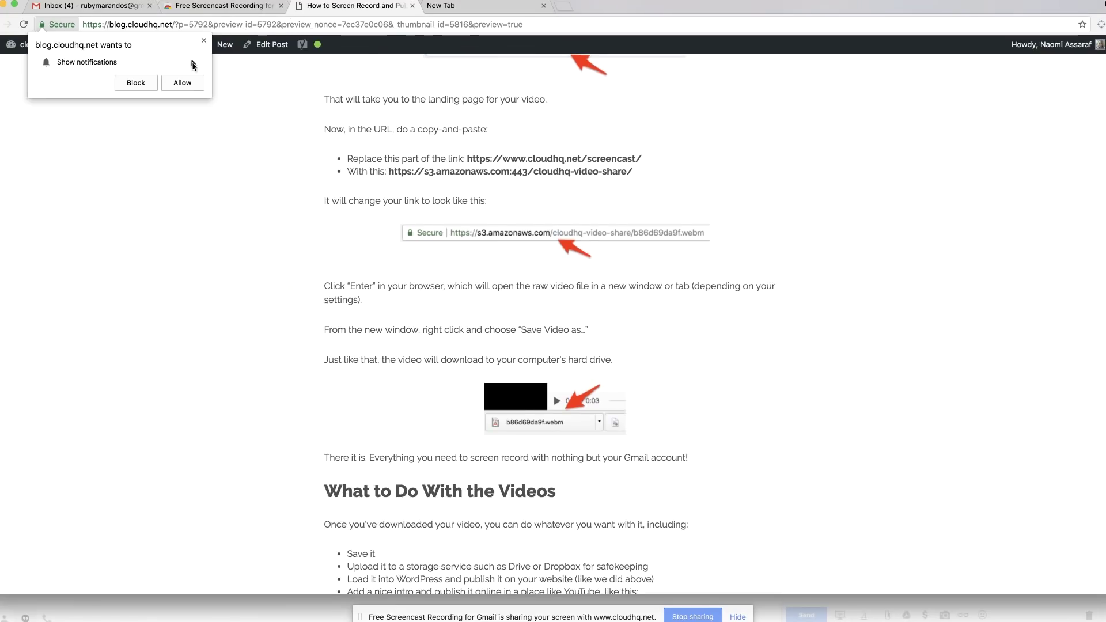
pyautogui.click(192, 85)
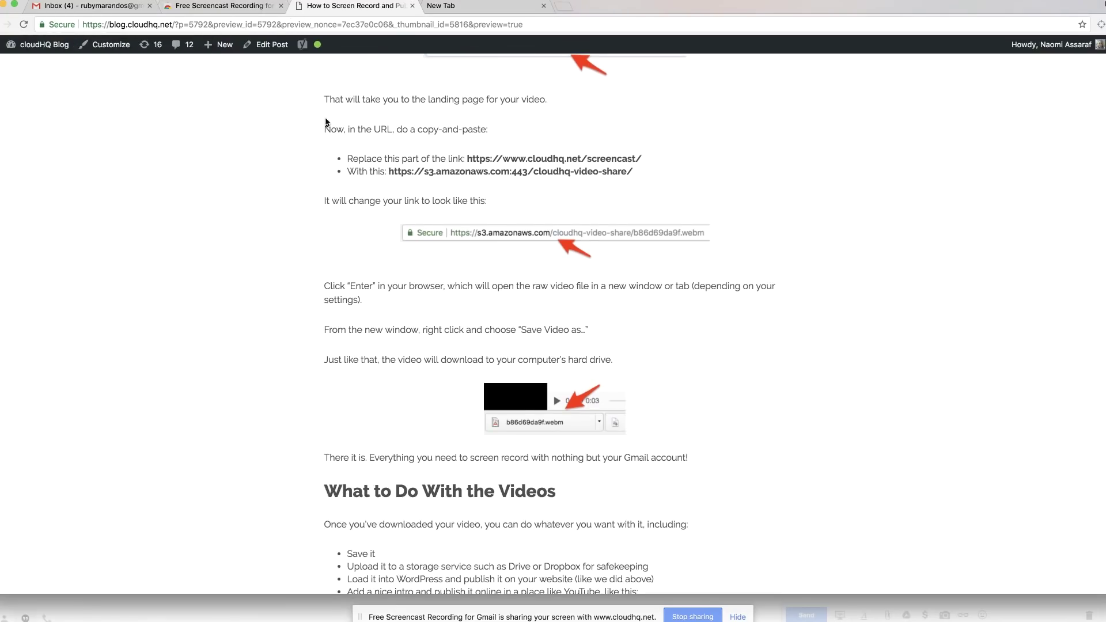
pyautogui.moveTo(322, 136); pyautogui.dragTo(357, 591)
pyautogui.click(427, 158)
pyautogui.moveTo(466, 159); pyautogui.dragTo(654, 168)
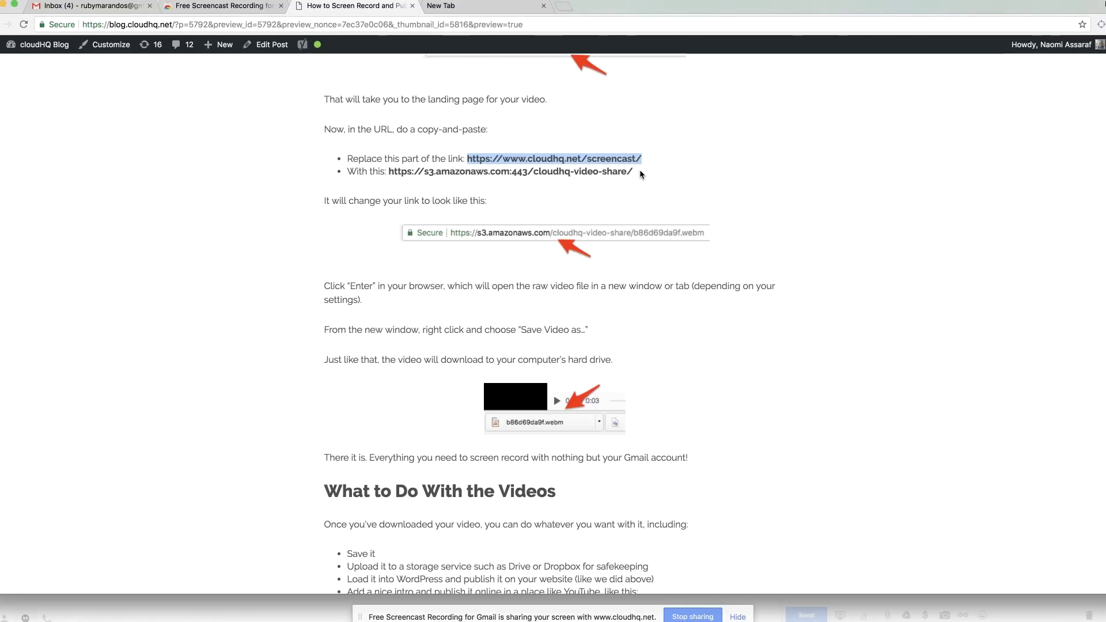
pyautogui.moveTo(643, 172); pyautogui.dragTo(390, 172)
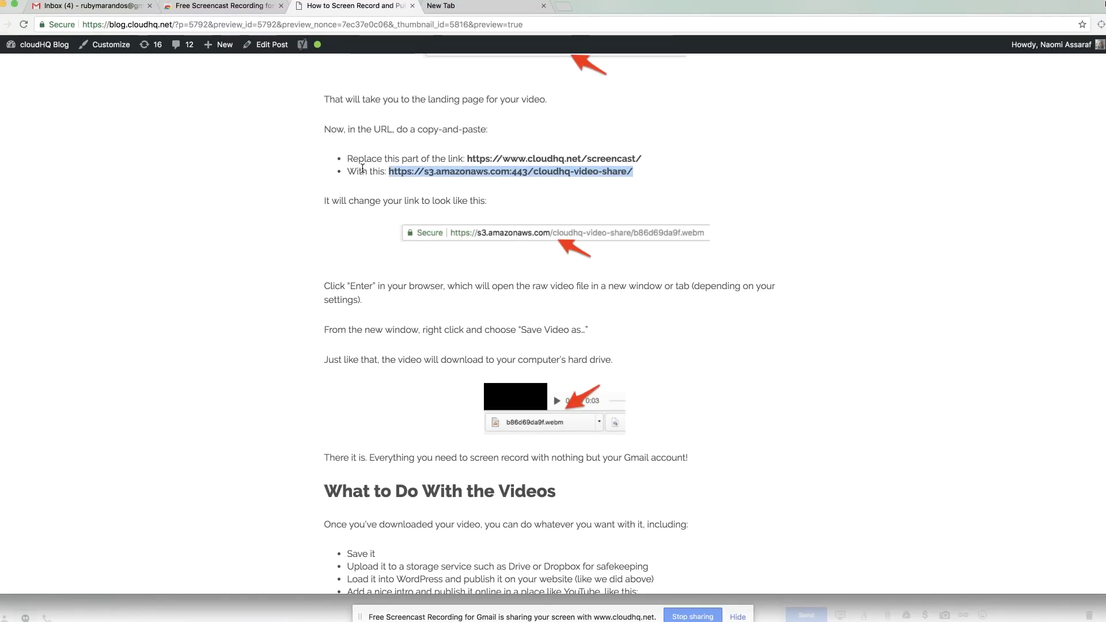
pyautogui.click(306, 166)
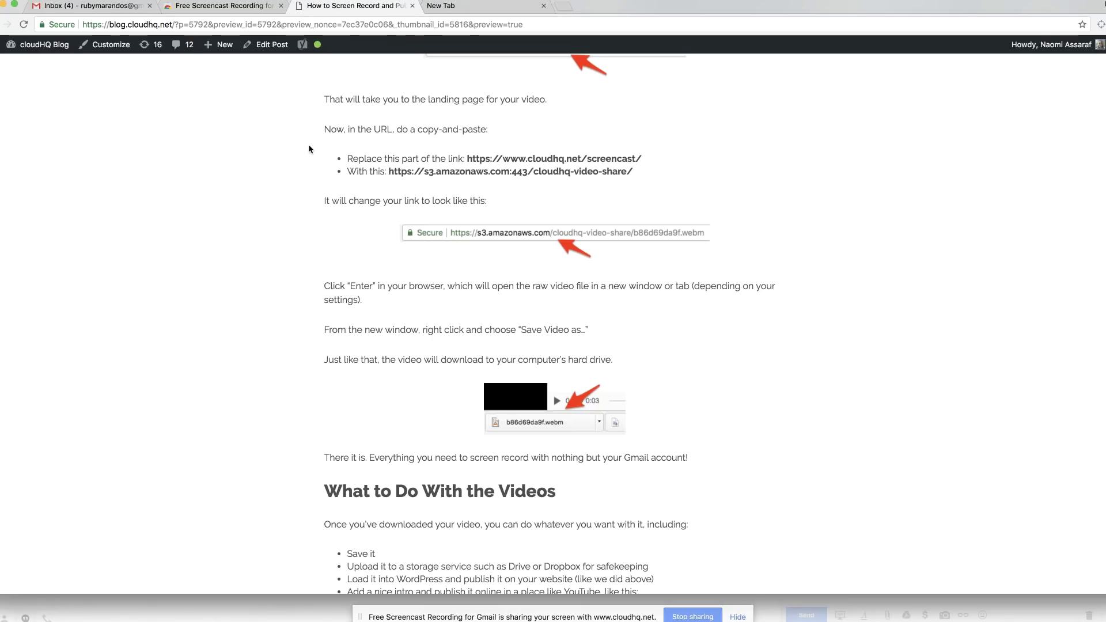
# Step: Finish the recording and select the inserted thumbnail to show its cloudhq.net .webm link
pyautogui.click(96, 8)
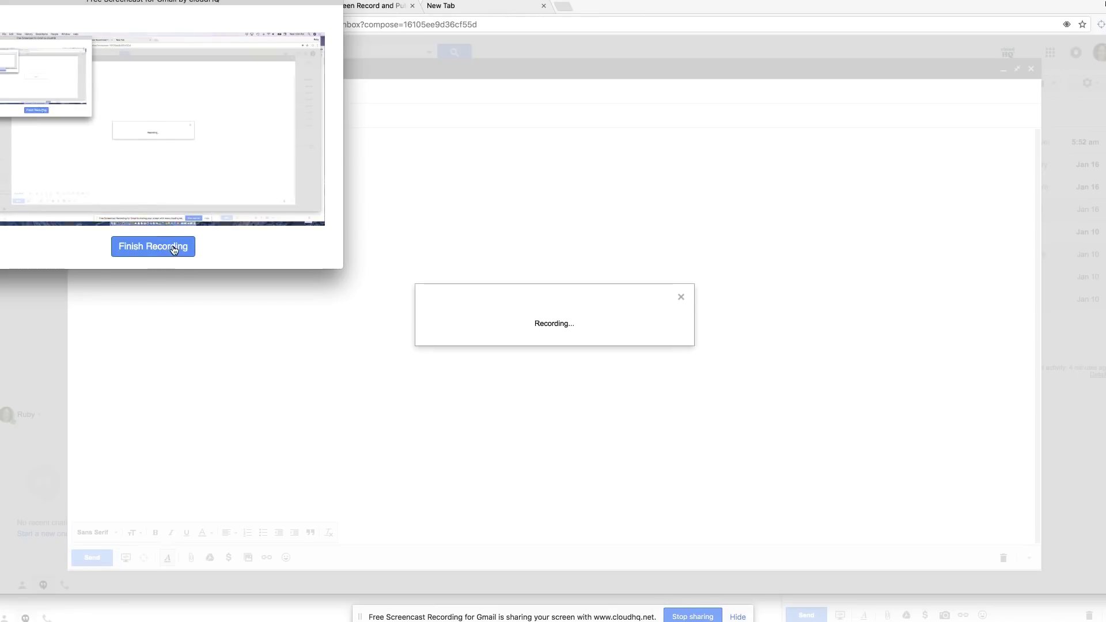
pyautogui.click(170, 247)
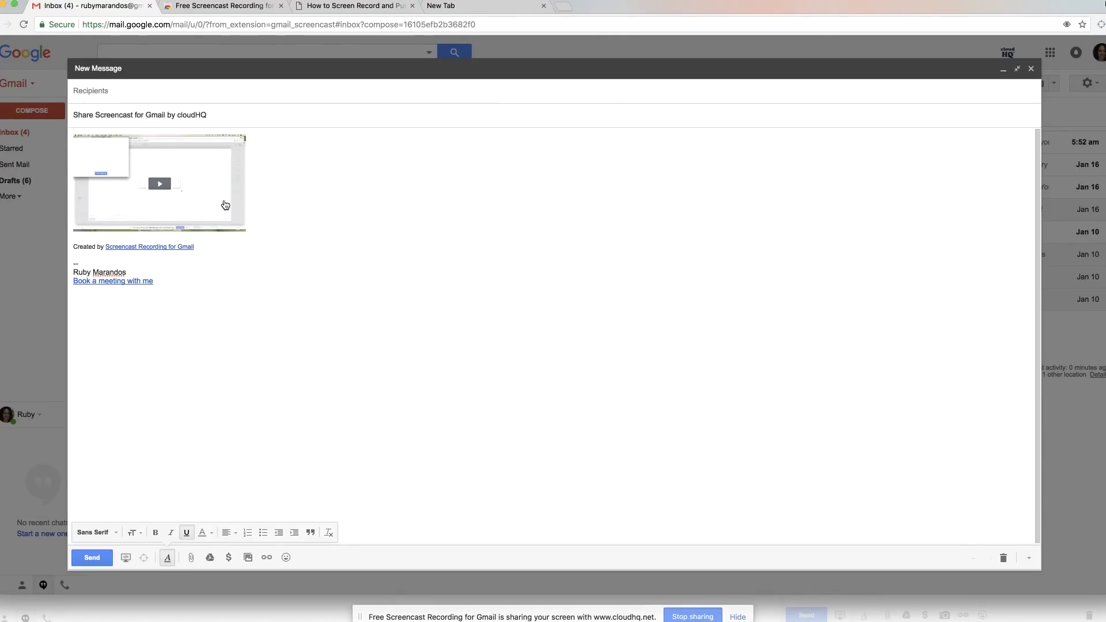
pyautogui.click(224, 204)
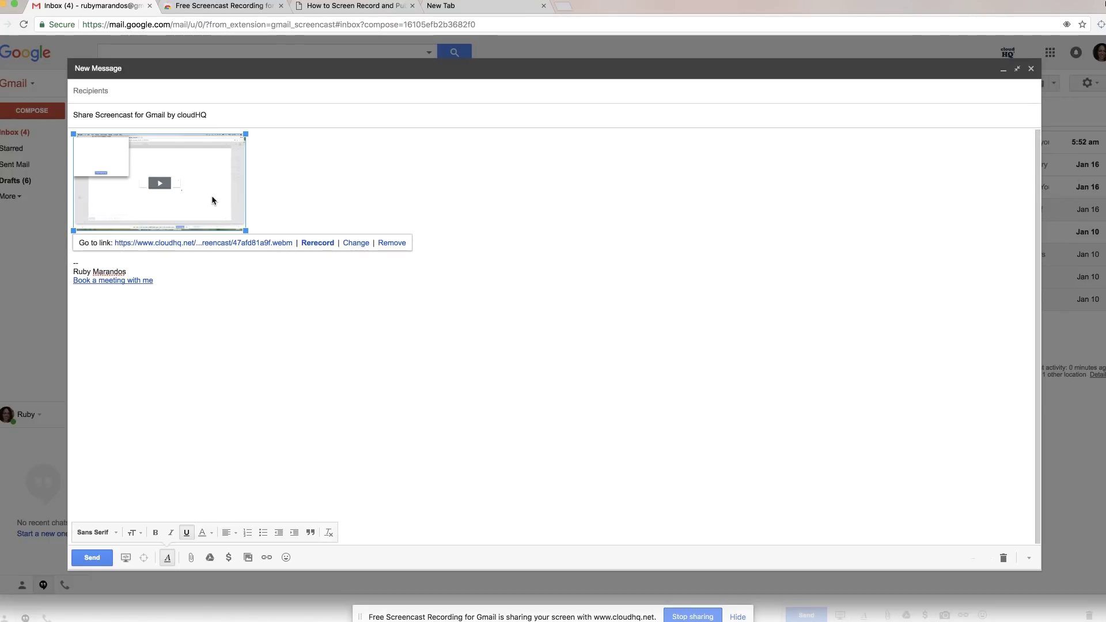
pyautogui.click(360, 245)
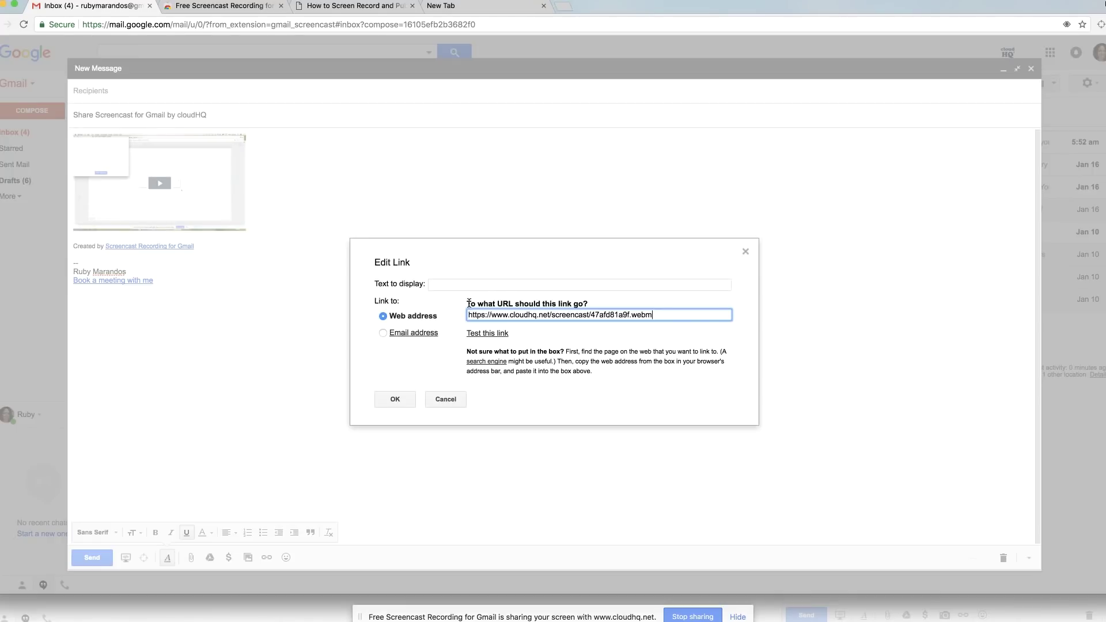
pyautogui.tripleClick(510, 316)
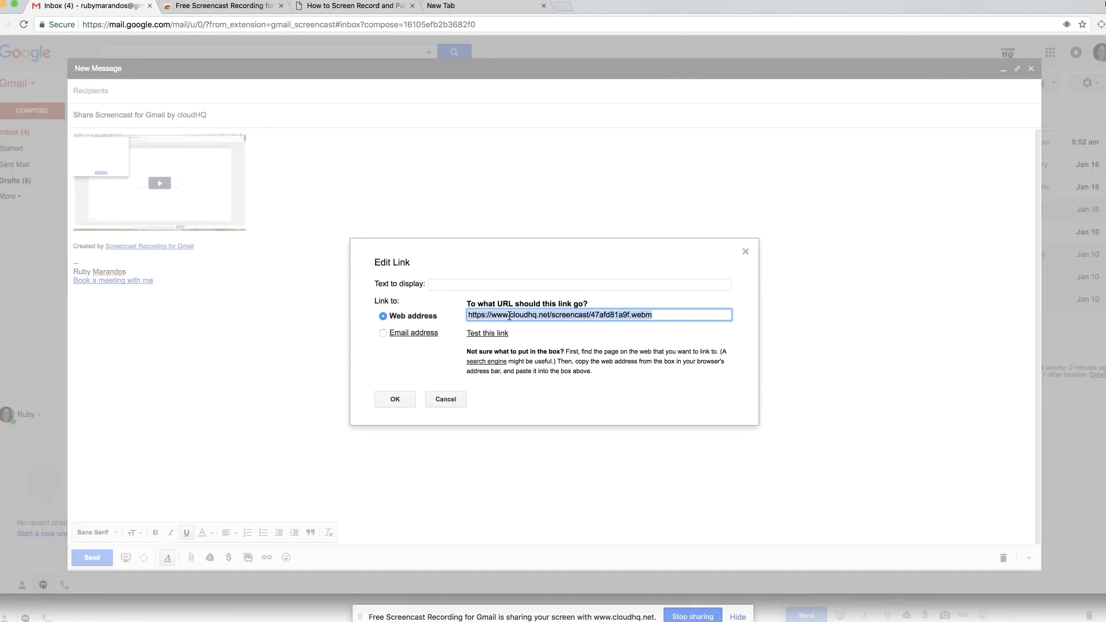
pyautogui.click(592, 316)
pyautogui.moveTo(592, 315); pyautogui.dragTo(469, 317)
pyautogui.click(490, 316)
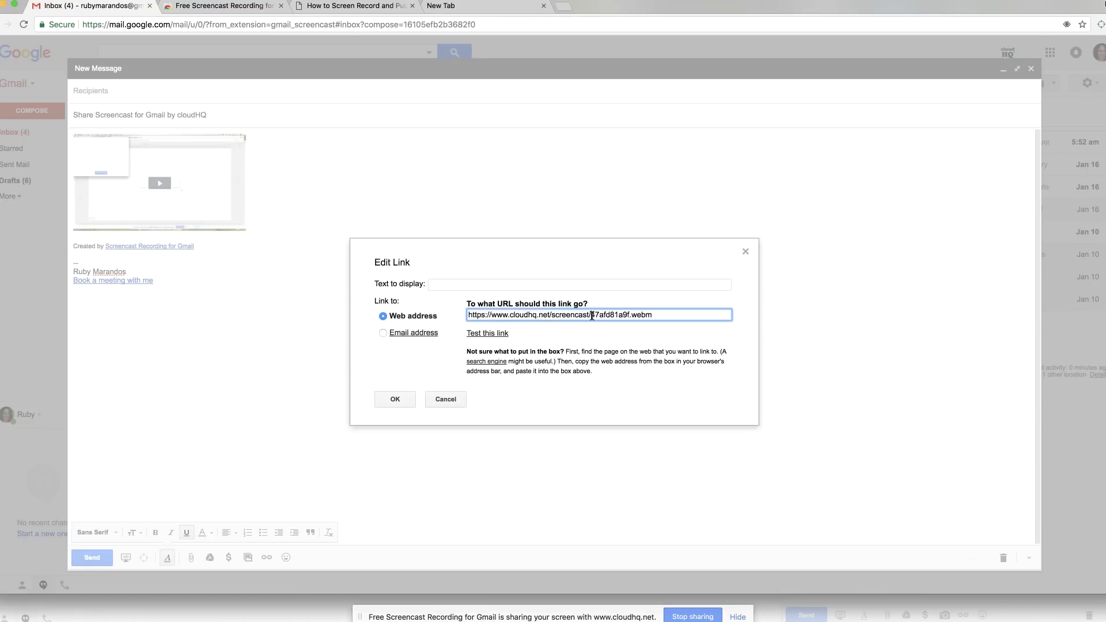
pyautogui.moveTo(592, 316); pyautogui.dragTo(657, 316)
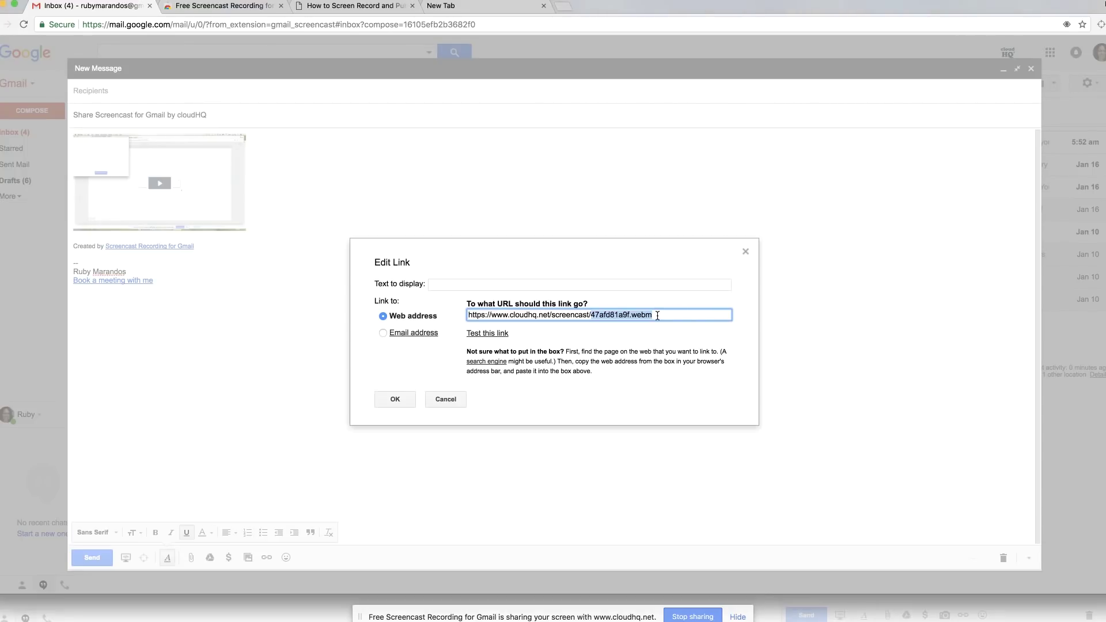
pyautogui.tripleClick(584, 316)
pyautogui.rightClick(585, 315)
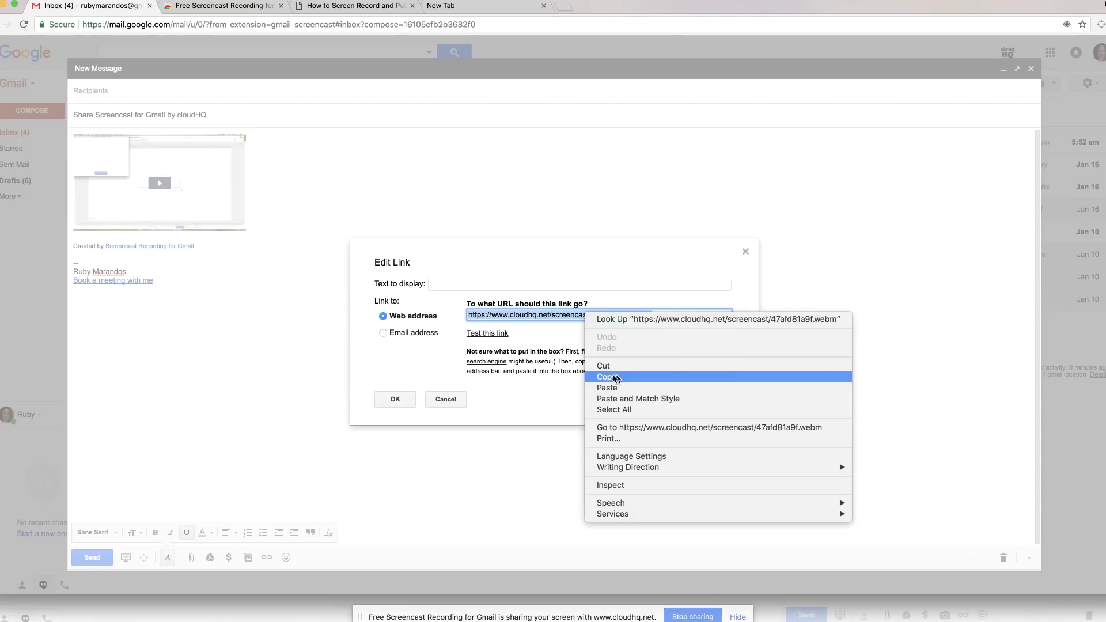
pyautogui.click(615, 378)
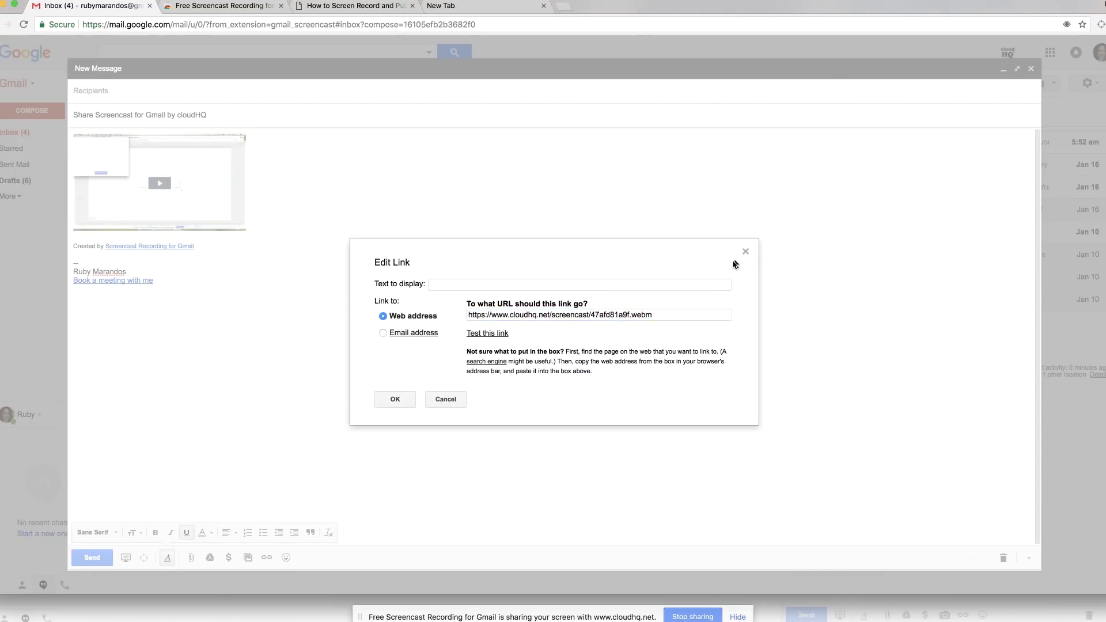
pyautogui.click(746, 252)
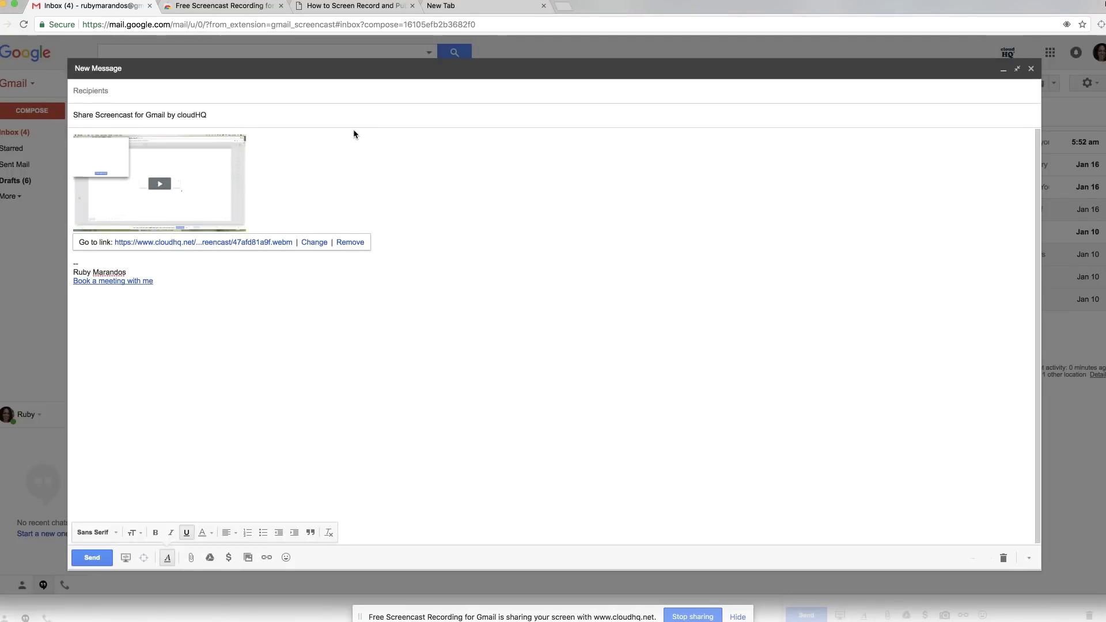
# Step: Paste the screencast link into the new tab's address bar and select its cloudhq.net/screencast prefix
pyautogui.click(442, 6)
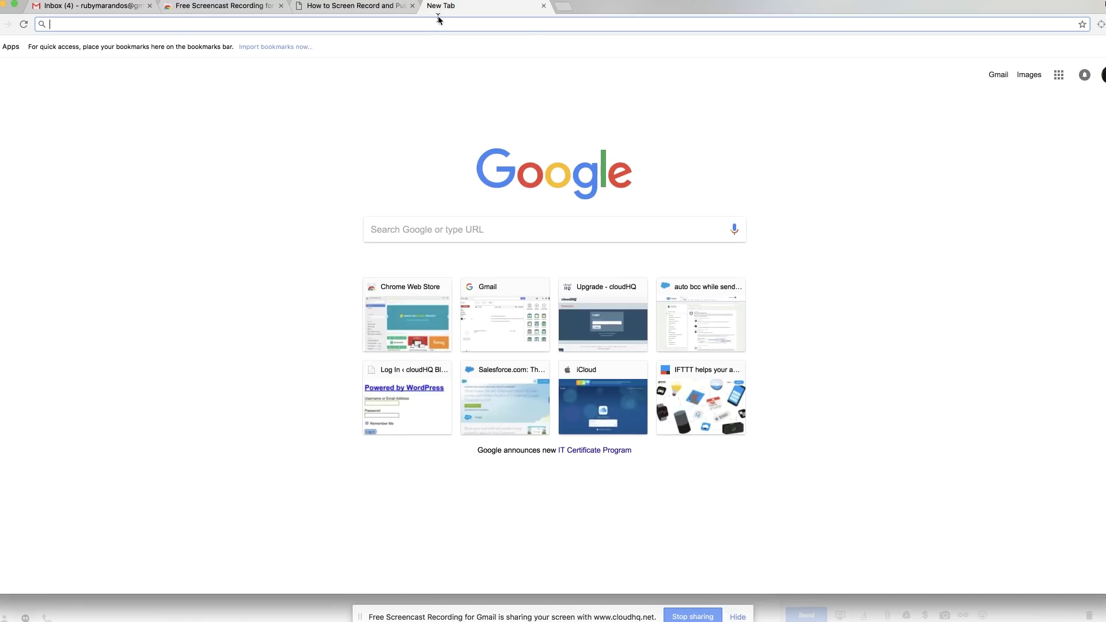
pyautogui.rightClick(423, 24)
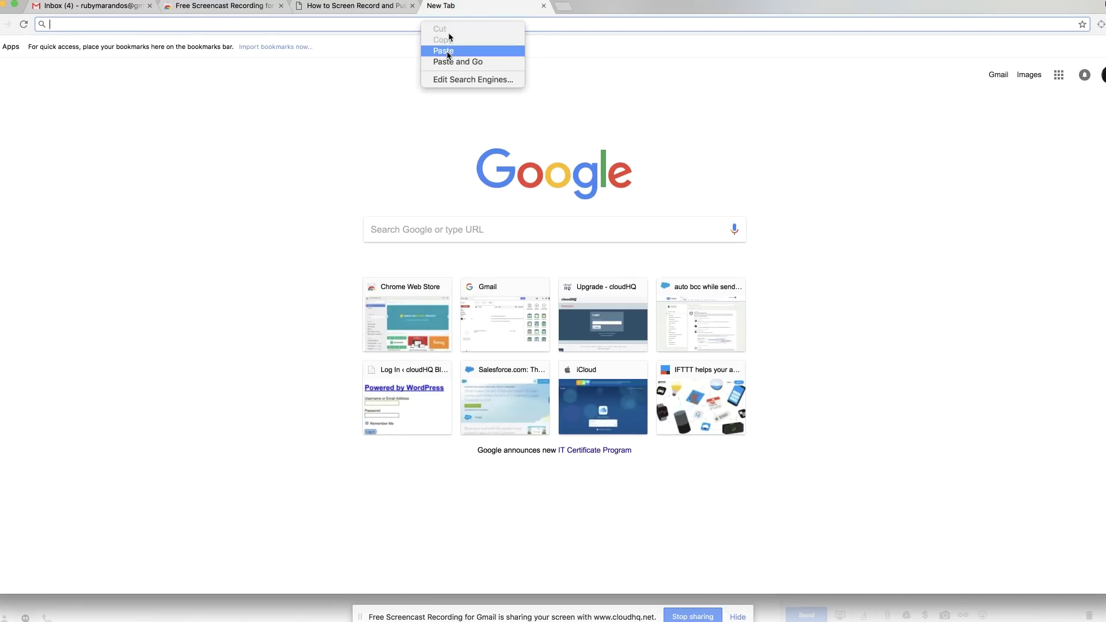
pyautogui.click(443, 51)
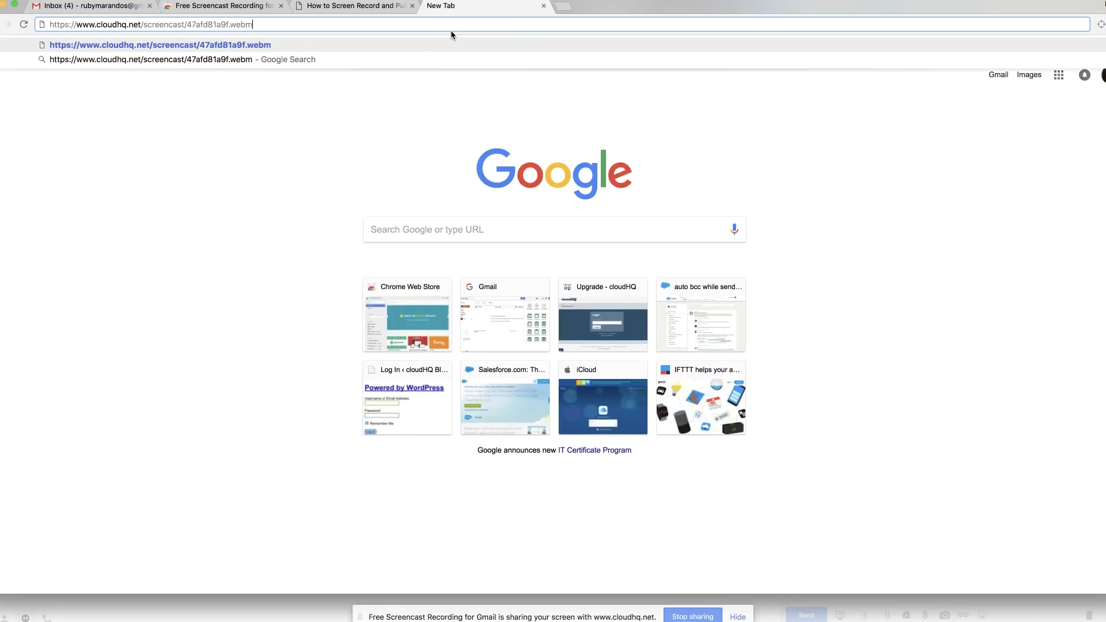
pyautogui.click(367, 7)
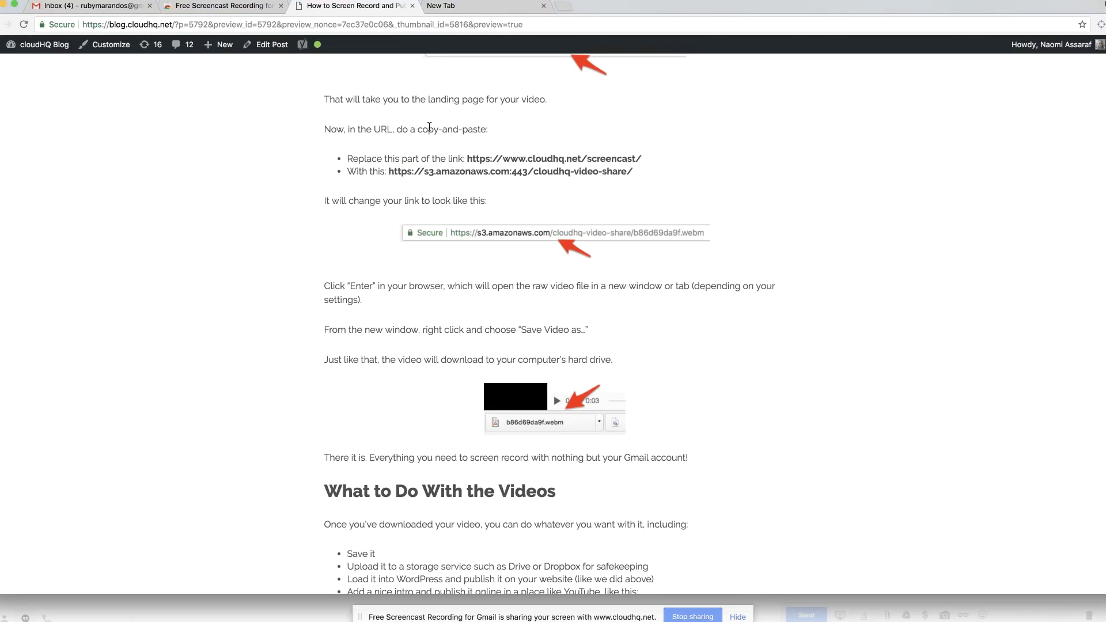
pyautogui.moveTo(468, 159); pyautogui.dragTo(640, 157)
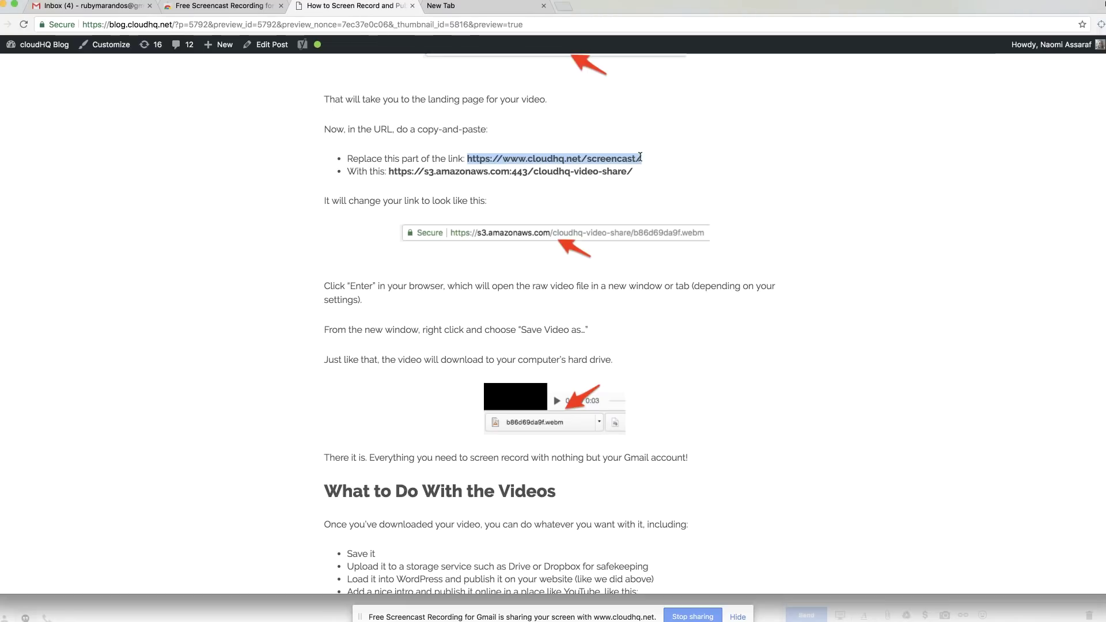
pyautogui.click(448, 7)
pyautogui.click(184, 24)
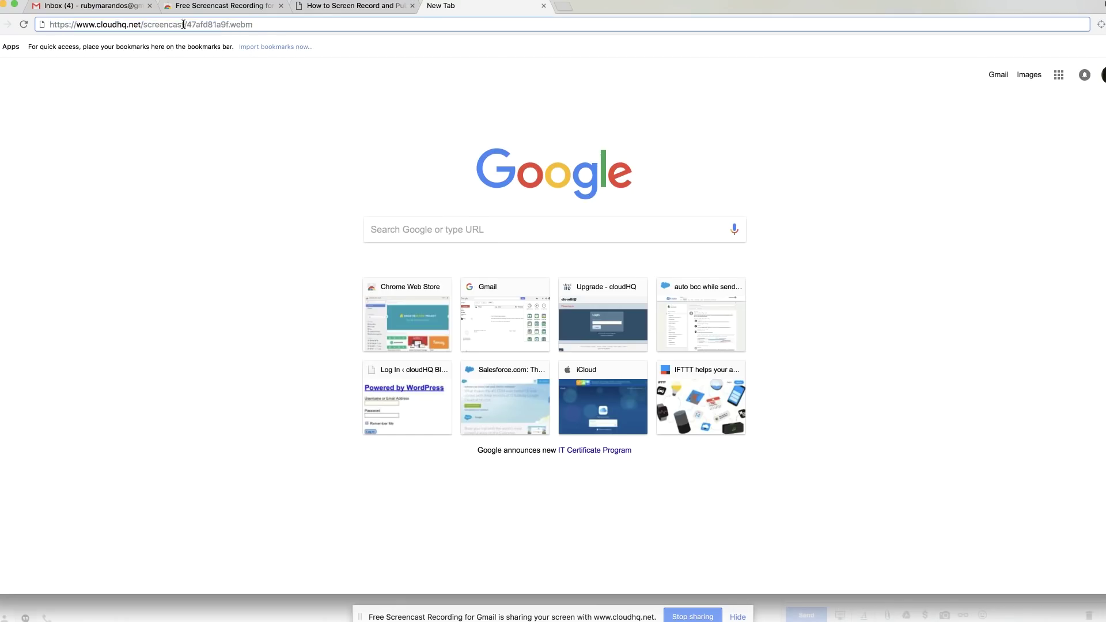
pyautogui.moveTo(183, 25); pyautogui.dragTo(48, 25)
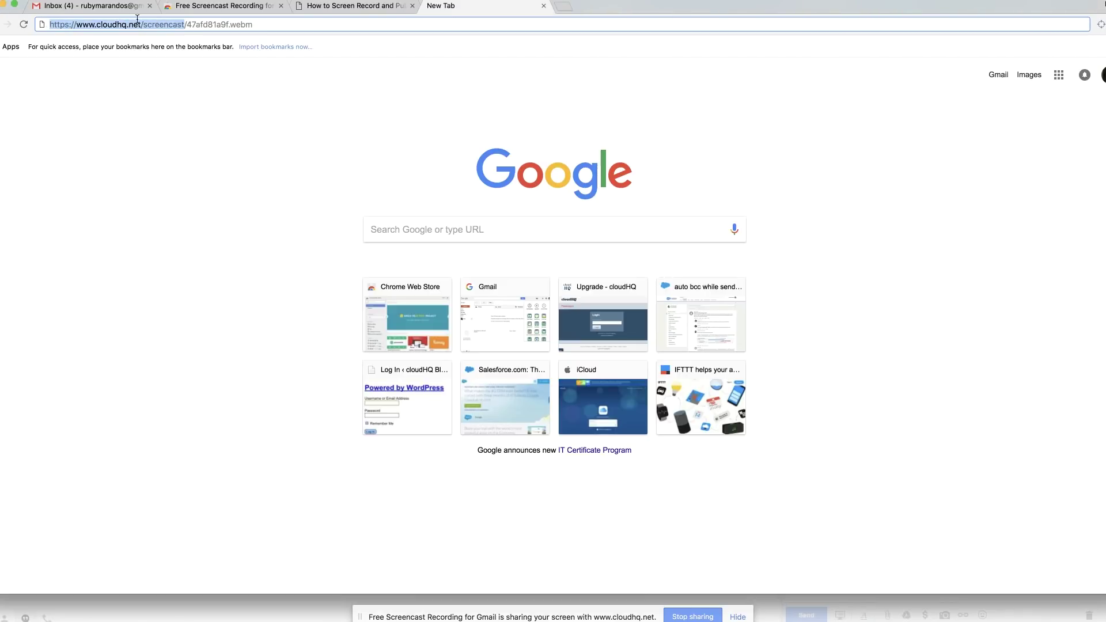
# Step: Copy the Amazon S3 prefix from the blog and paste it over the cloudhq prefix
pyautogui.click(354, 11)
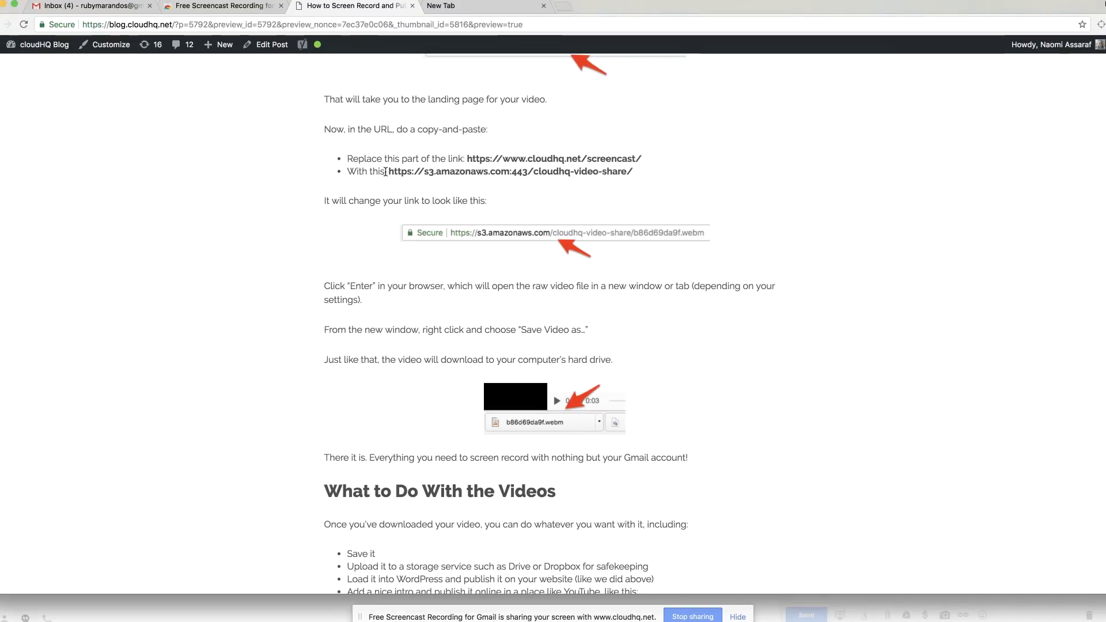
pyautogui.moveTo(388, 172); pyautogui.dragTo(634, 173)
pyautogui.rightClick(624, 176)
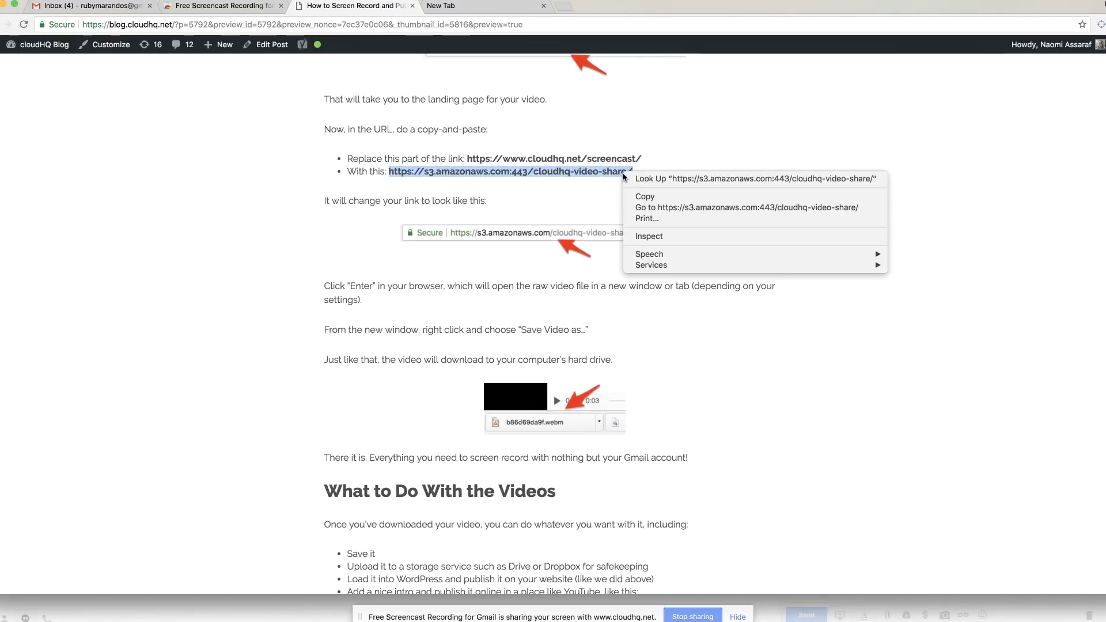
pyautogui.click(644, 197)
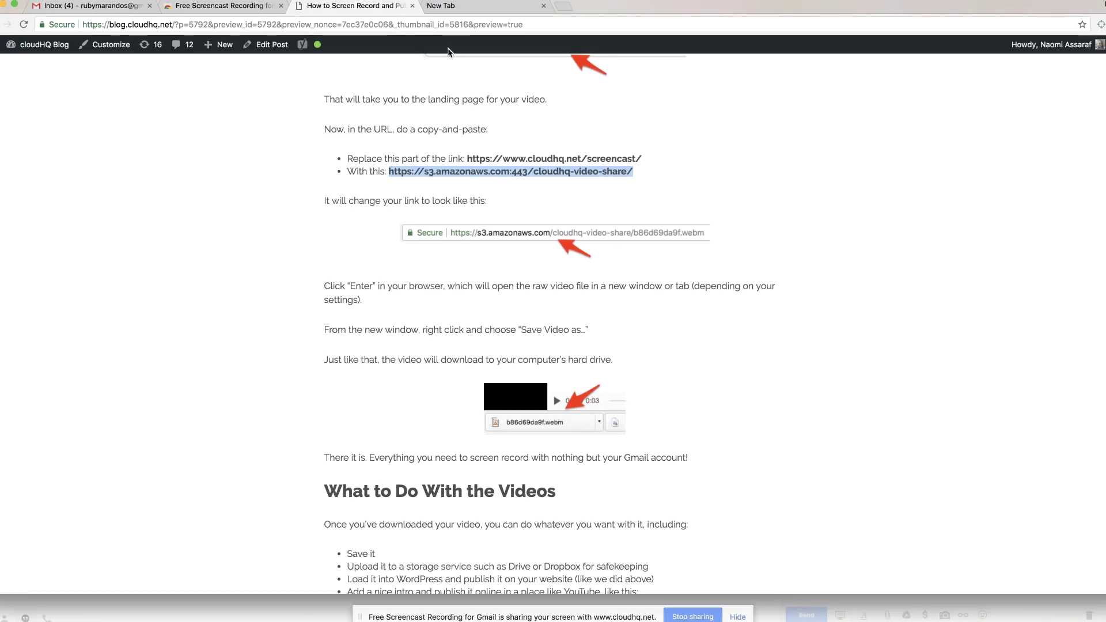
pyautogui.click(452, 7)
pyautogui.click(187, 24)
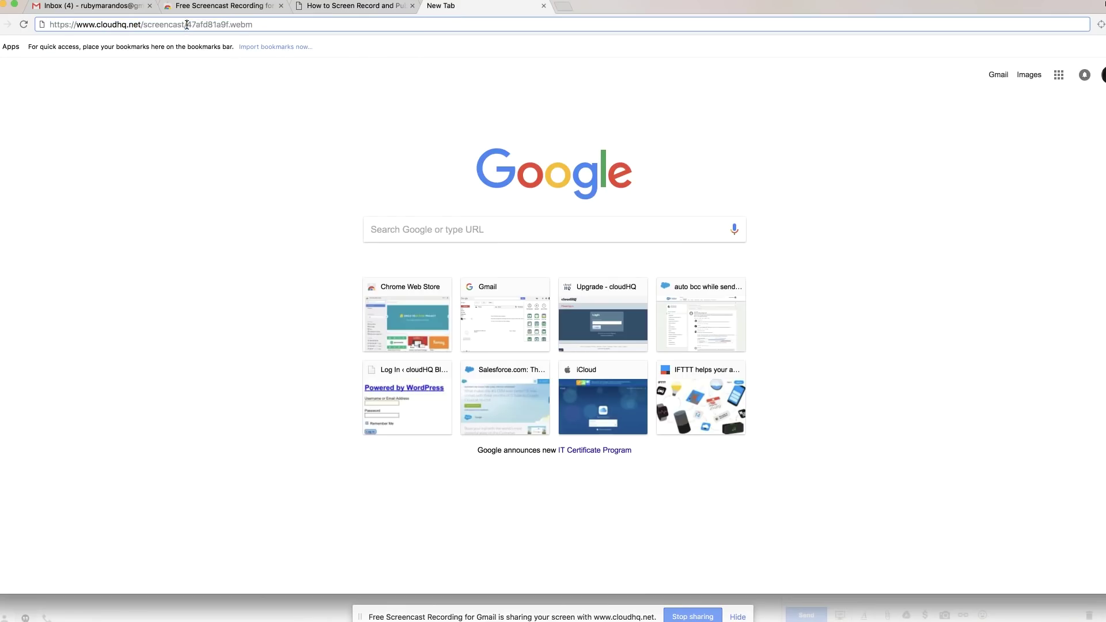
pyautogui.moveTo(187, 24); pyautogui.dragTo(49, 25)
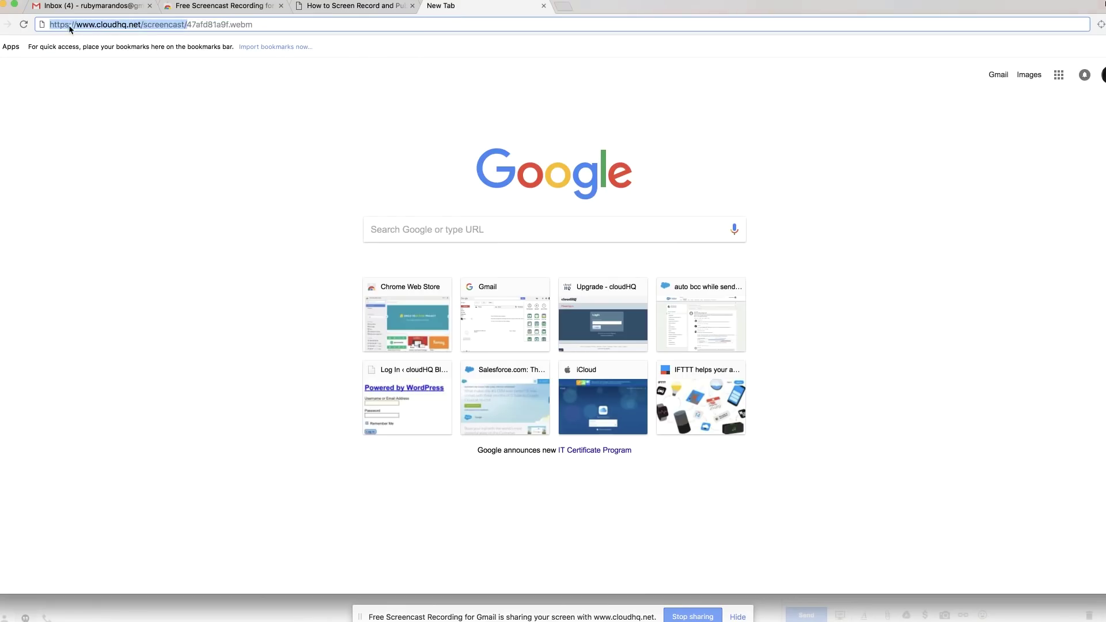
pyautogui.rightClick(70, 29)
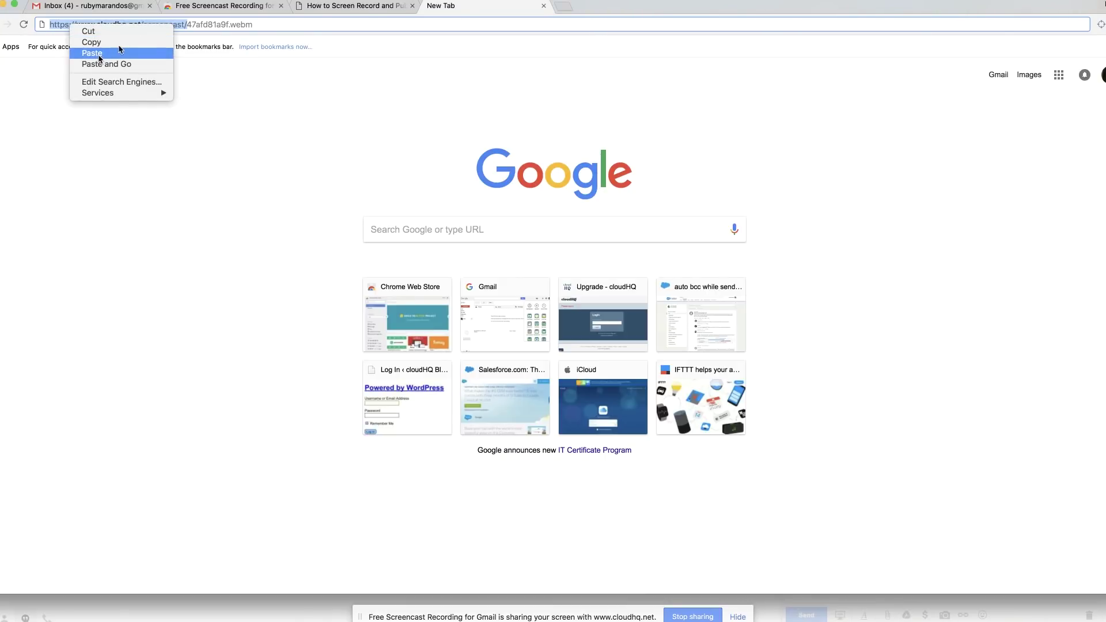
pyautogui.click(99, 55)
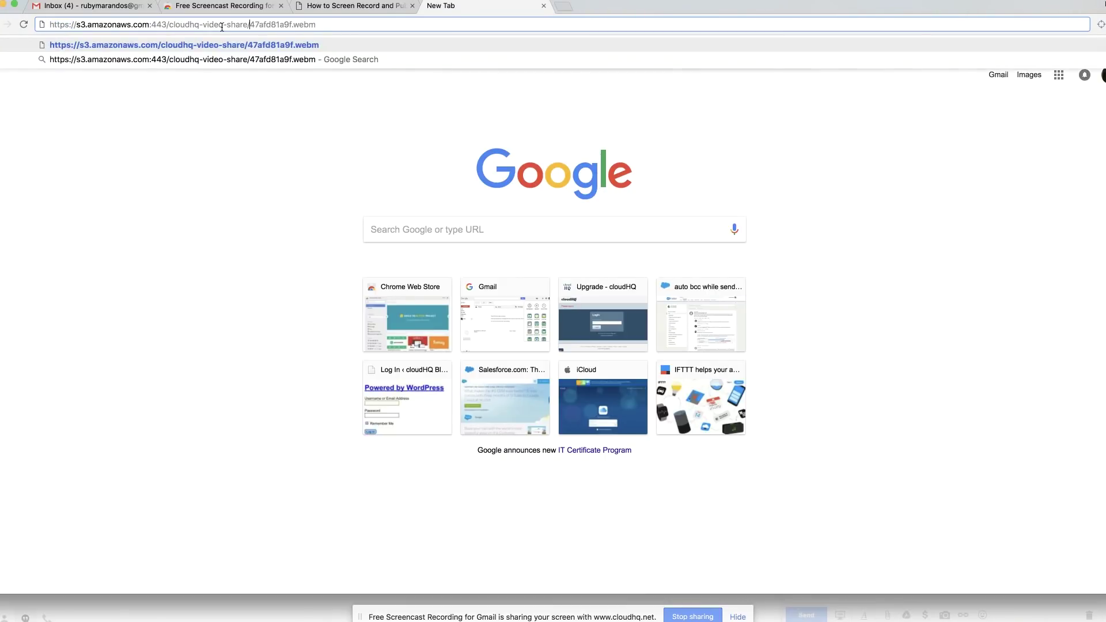
pyautogui.rightClick(331, 25)
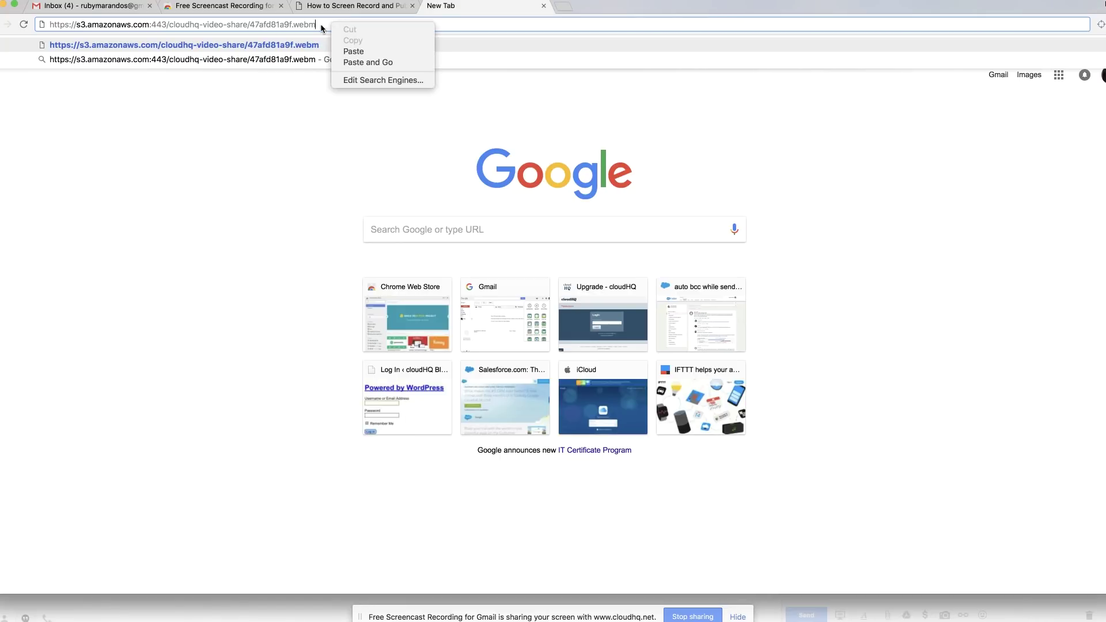
# Step: Dismiss the address-bar menu and load the s3.amazonaws.com 47afd81a9f.webm video
pyautogui.click(321, 25)
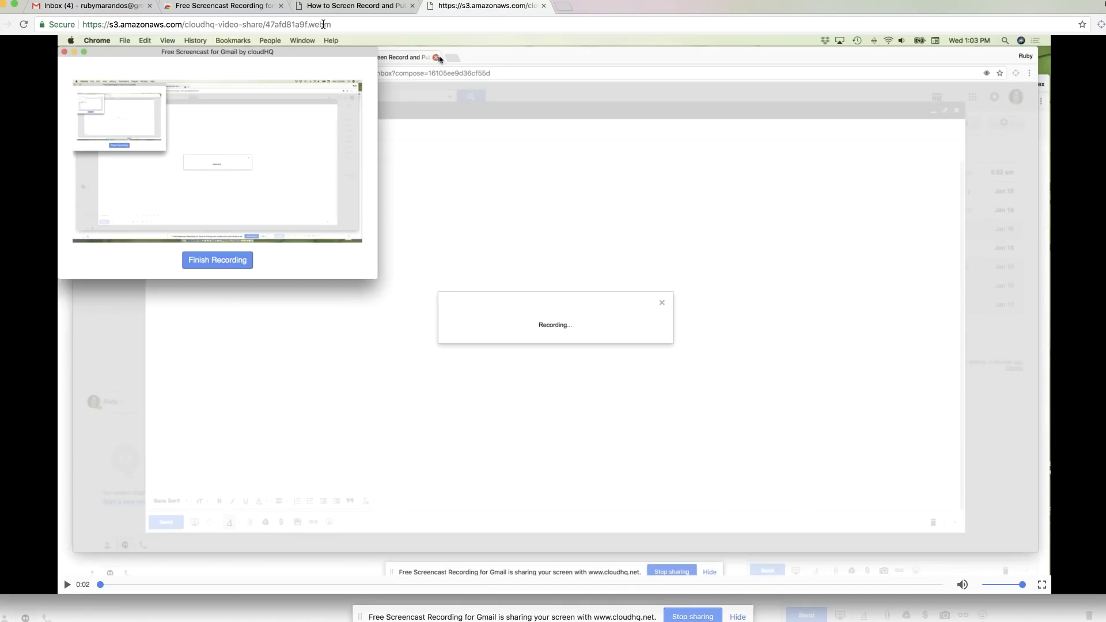
# Step: Save the video playing from the S3 address to Downloads as screencast_examples.webm
pyautogui.rightClick(533, 175)
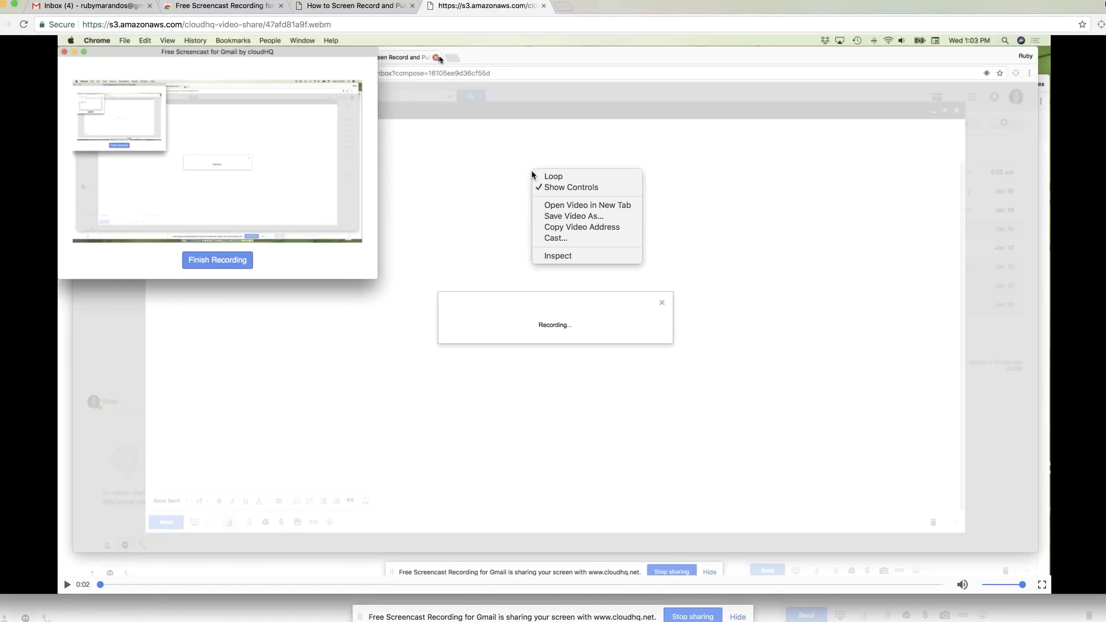
pyautogui.click(564, 216)
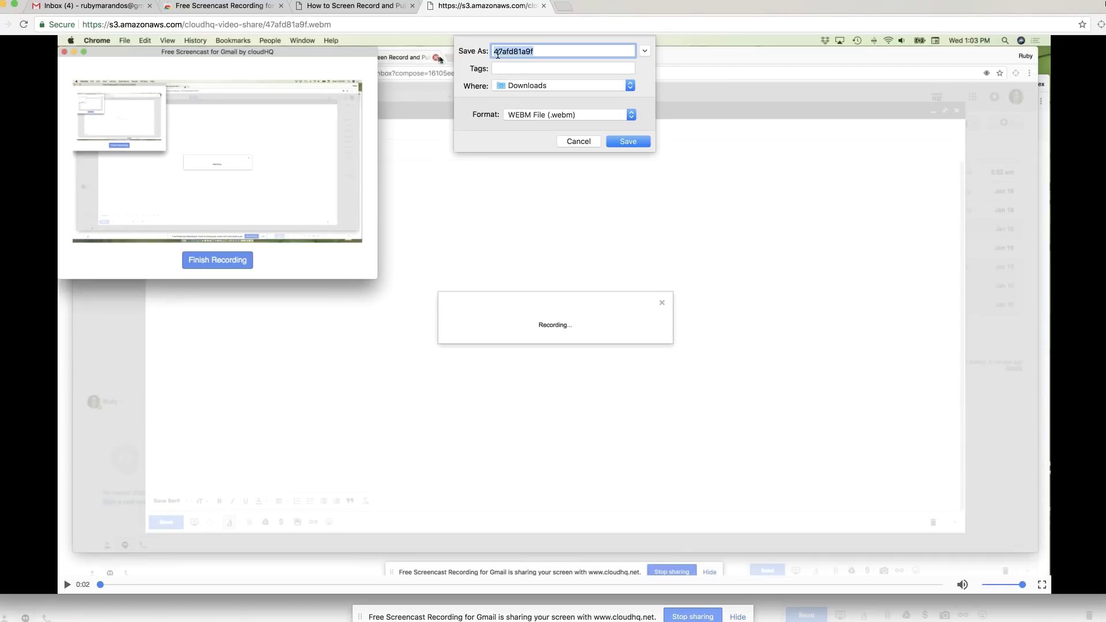
pyautogui.write('screencast_examples')
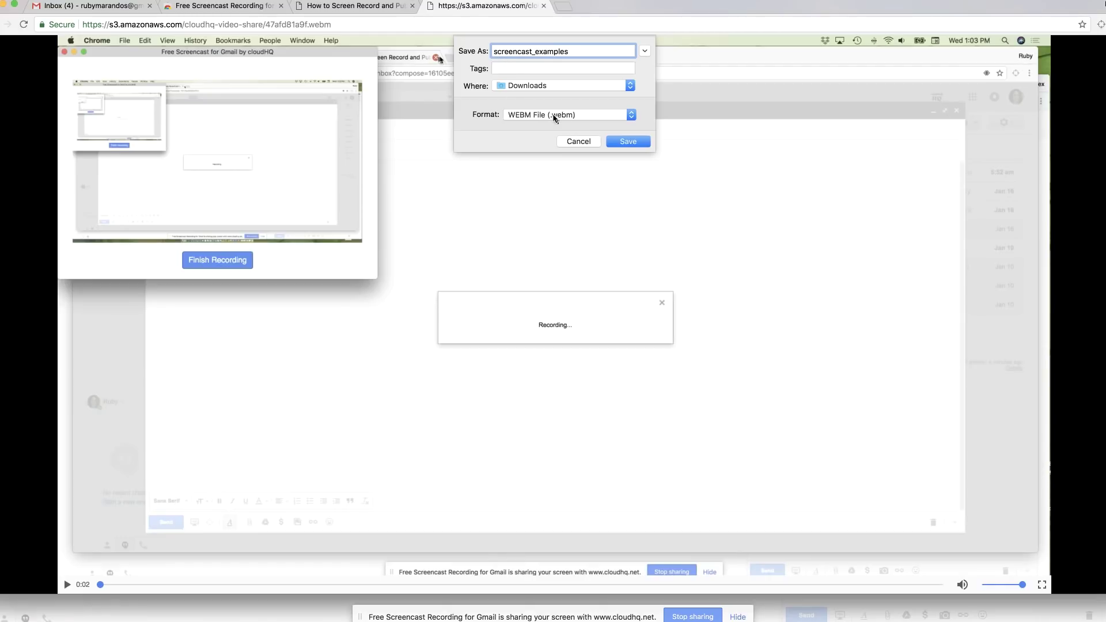
pyautogui.click(627, 142)
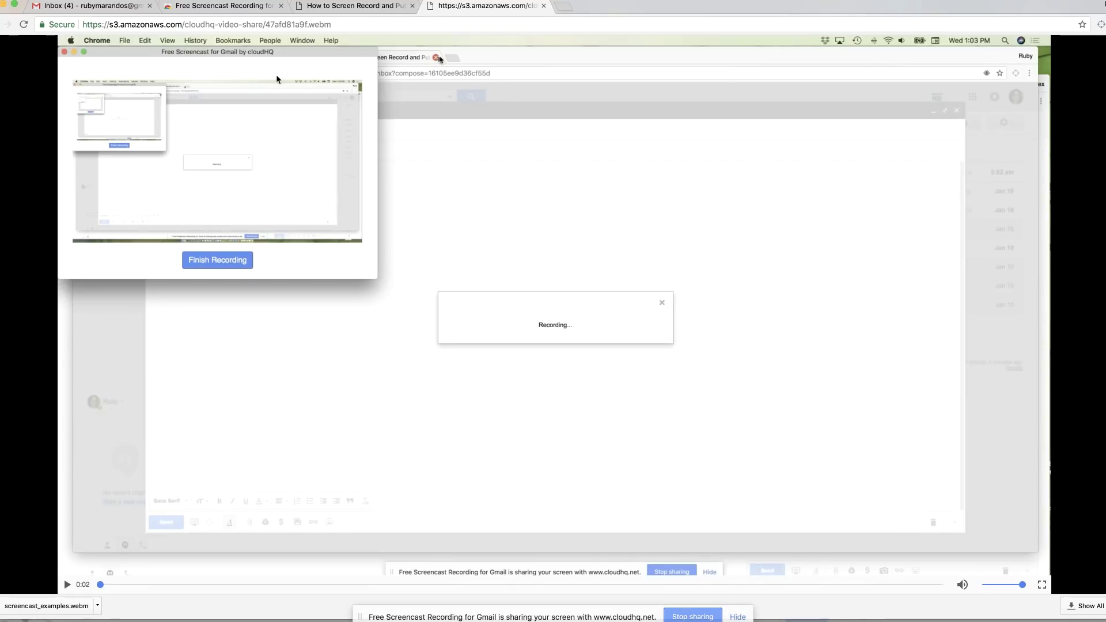
# Step: Go back to the screen-recording blog post and scroll to its embedded 4-minute video
pyautogui.click(338, 8)
pyautogui.scroll(1, 329, 156)
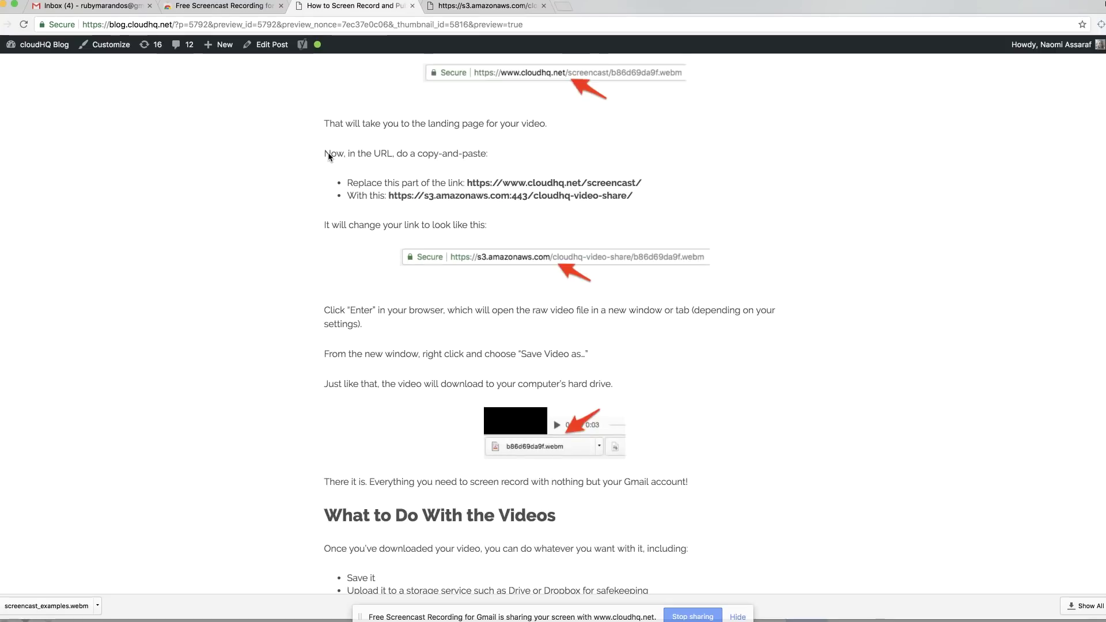
pyautogui.scroll(20, 328, 156)
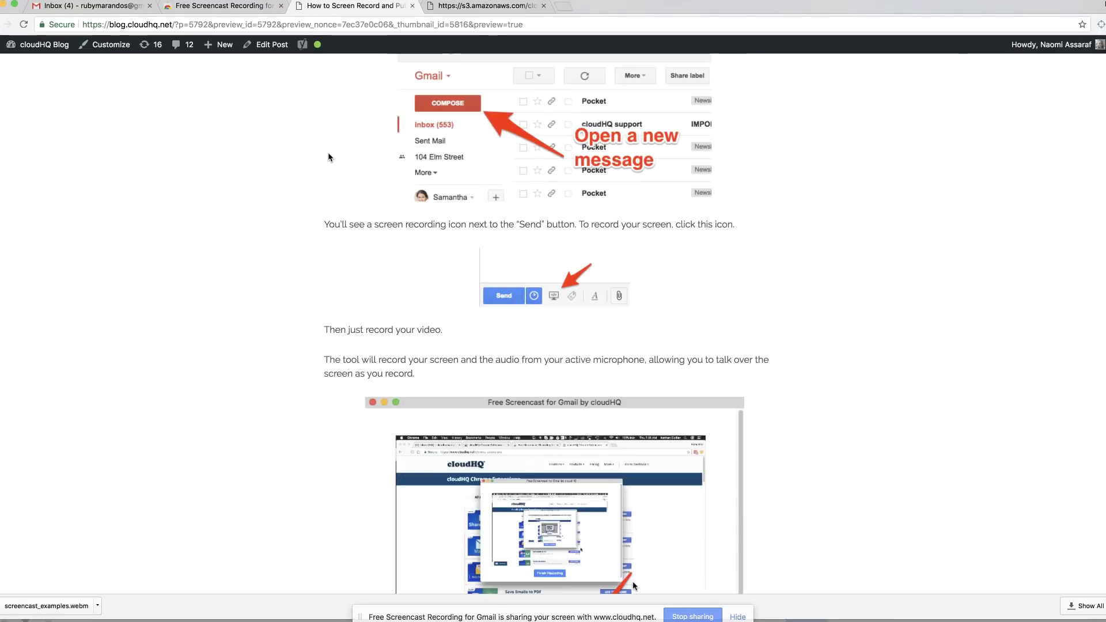
pyautogui.scroll(20, 328, 157)
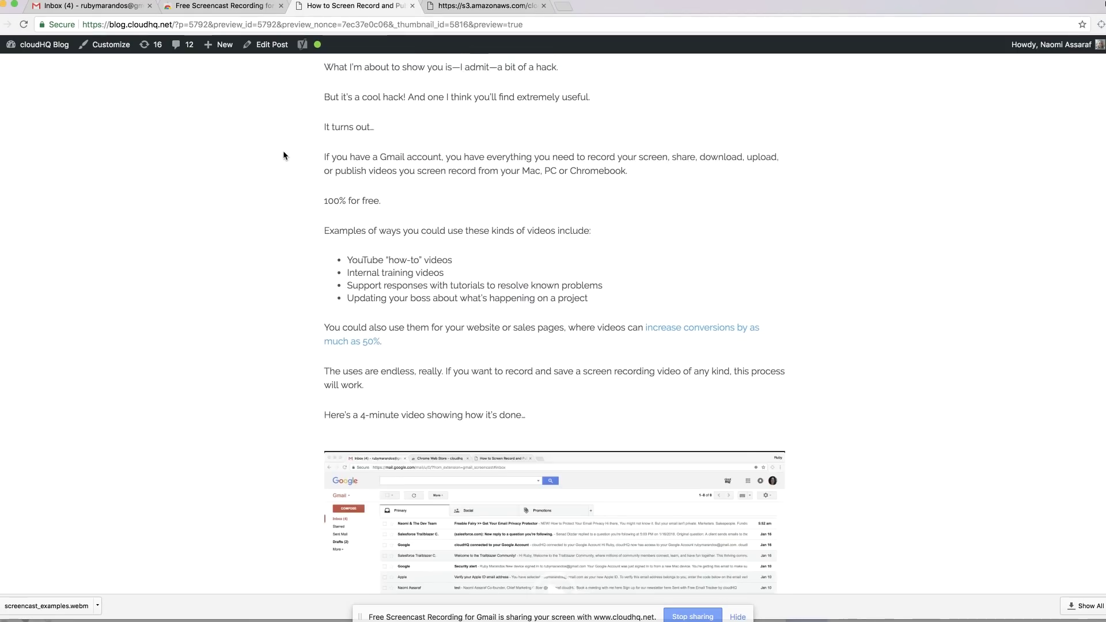
pyautogui.scroll(4, 329, 147)
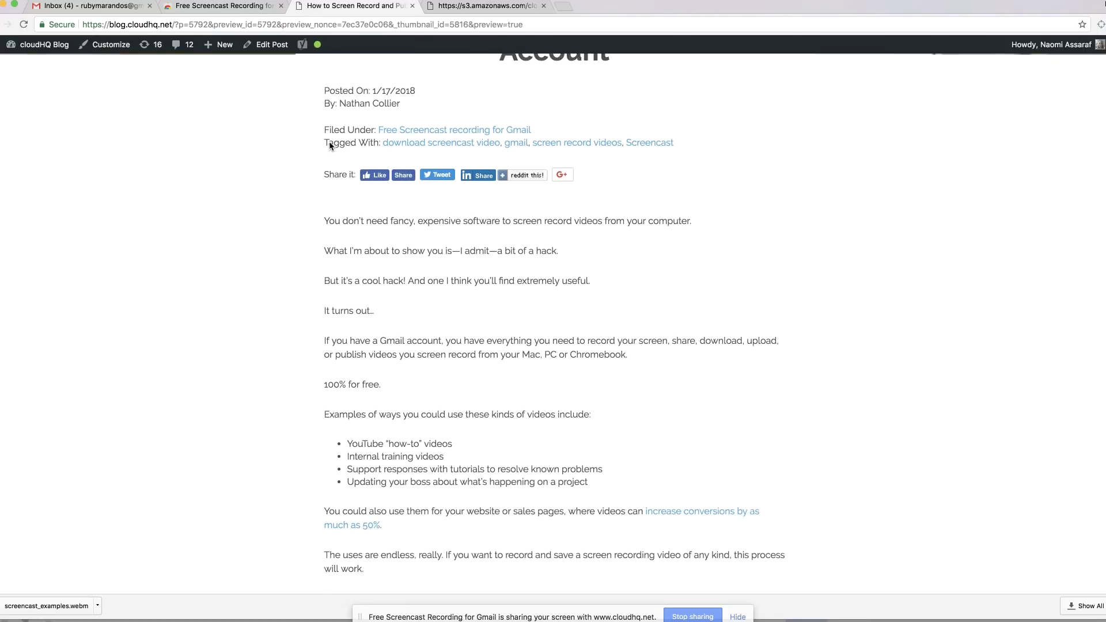
pyautogui.scroll(12, 331, 145)
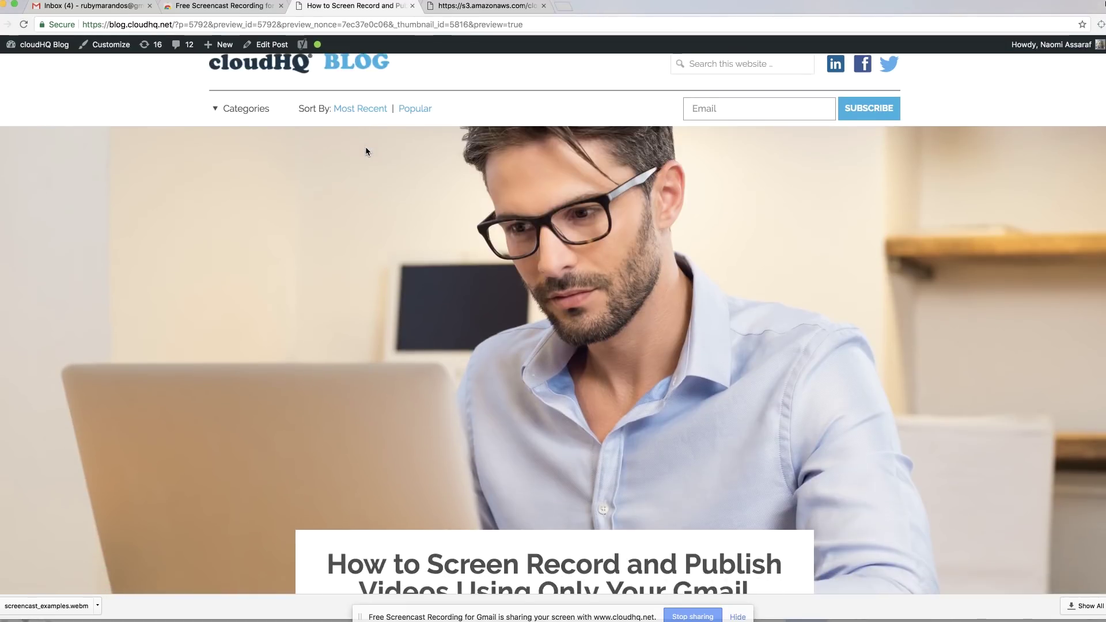
pyautogui.scroll(-5, 365, 151)
pyautogui.scroll(2, 365, 151)
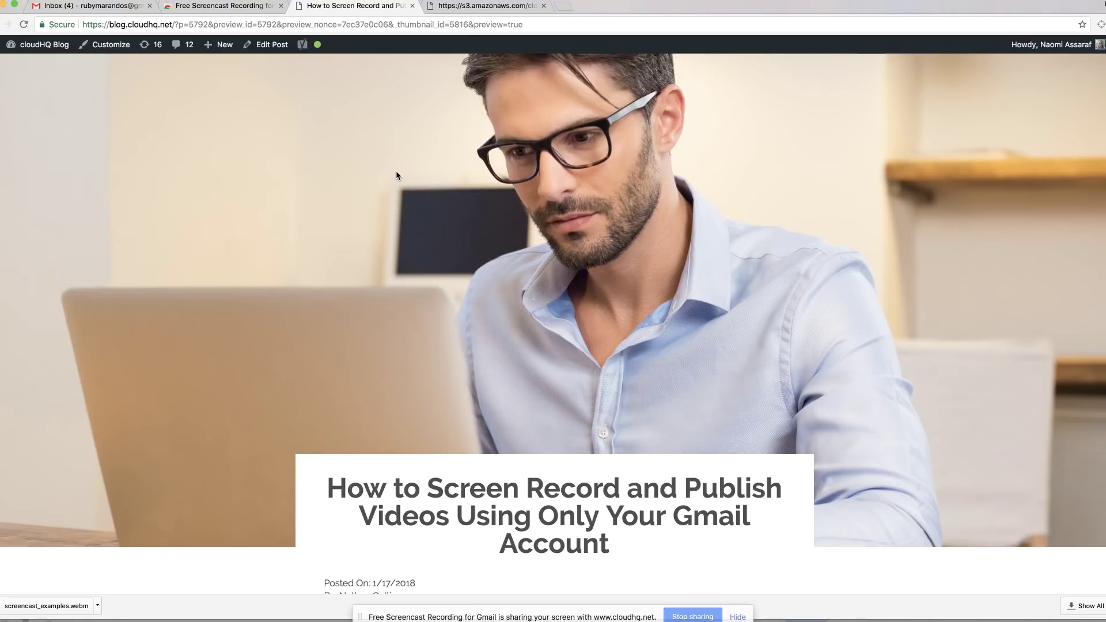
pyautogui.scroll(-15, 397, 176)
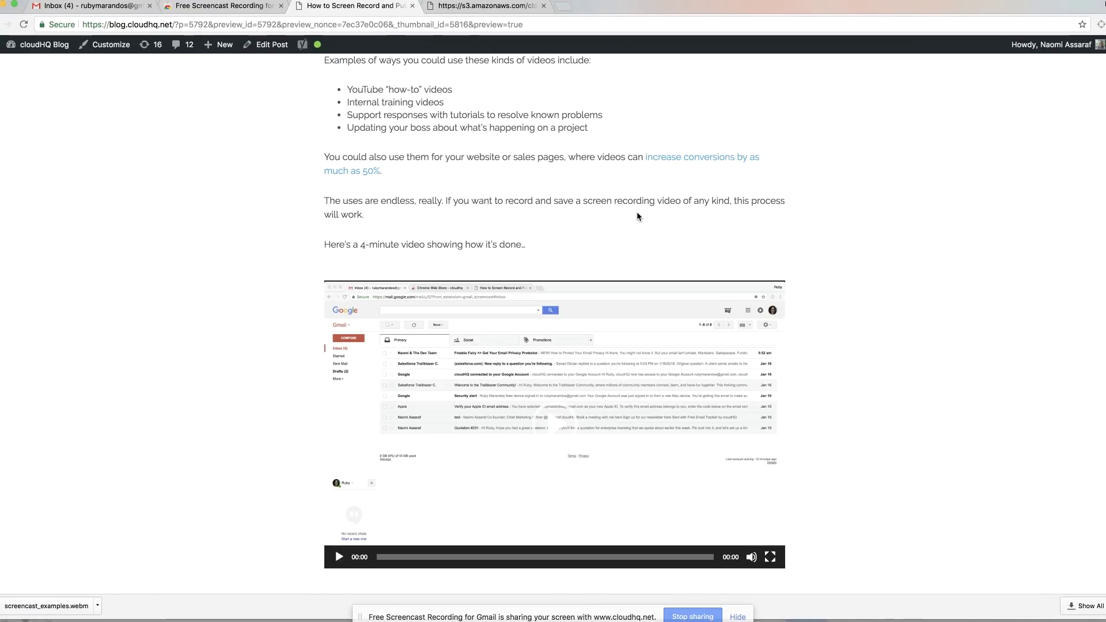
pyautogui.scroll(-1, 637, 221)
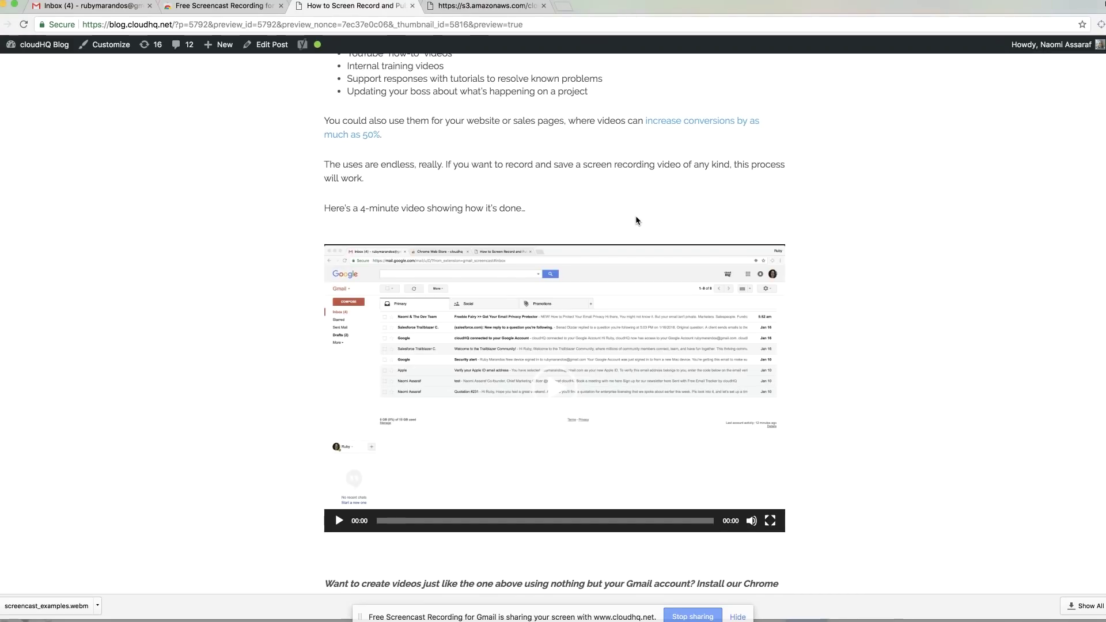